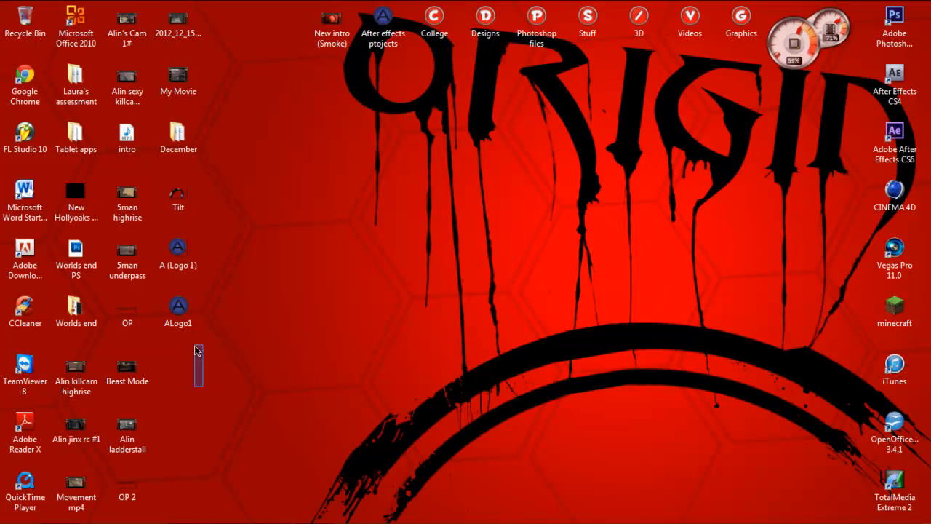
Move the two A logo icons and the After effects ptojects folder to the middle of the desktop
mouse_move(209, 381)
left_mouse_down()
mouse_move(156, 238)
mouse_move(447, 241)
left_mouse_up()
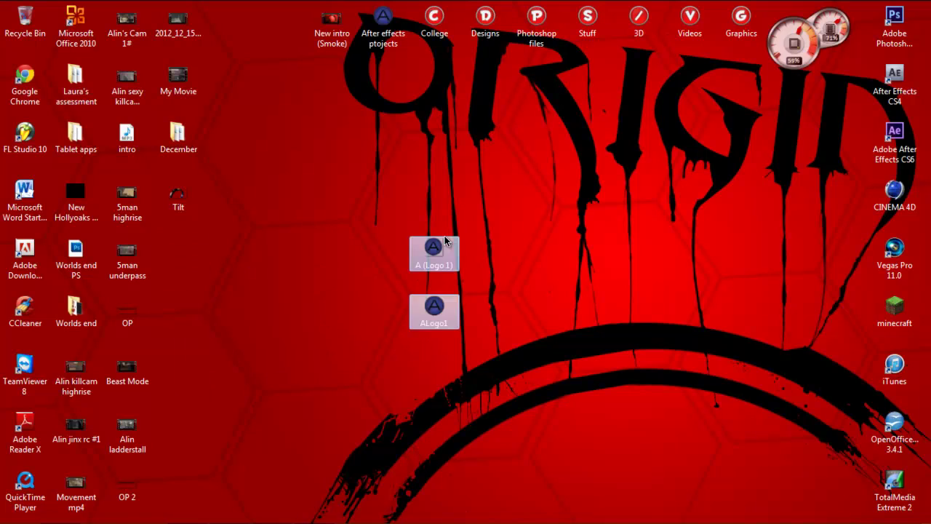
left_click(524, 102)
left_click_drag(383, 25, 415, 384)
left_click(563, 348)
Briefly view the After effects ptojects folder maximized, then close its window
double_click(434, 371)
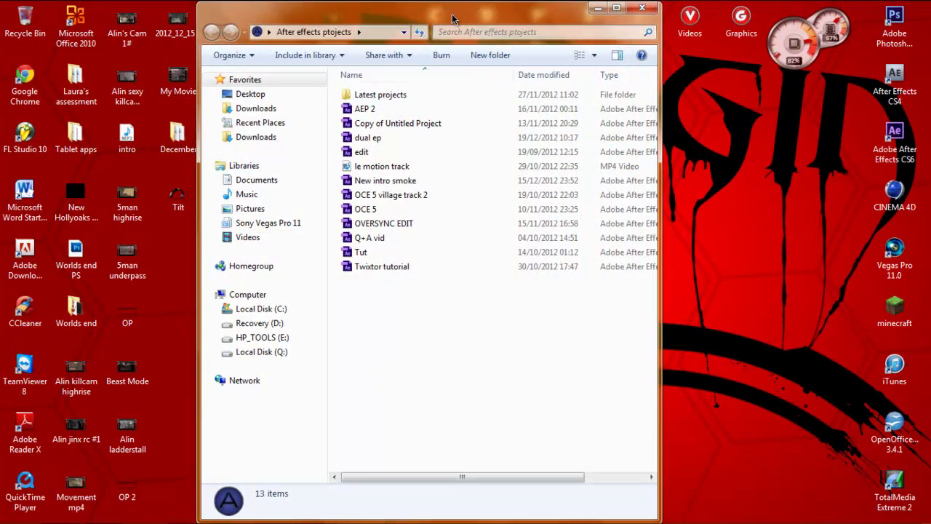
left_click_drag(447, 16, 440, 35)
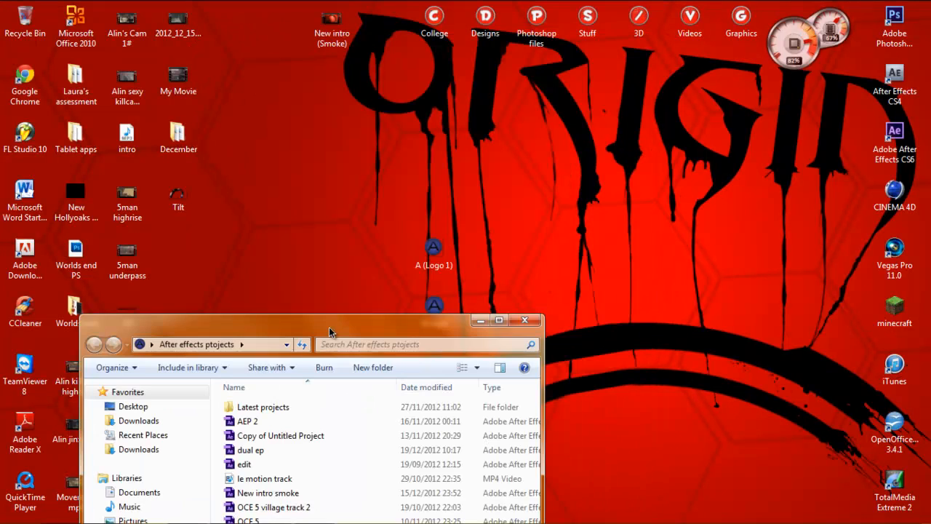
double_click(440, 34)
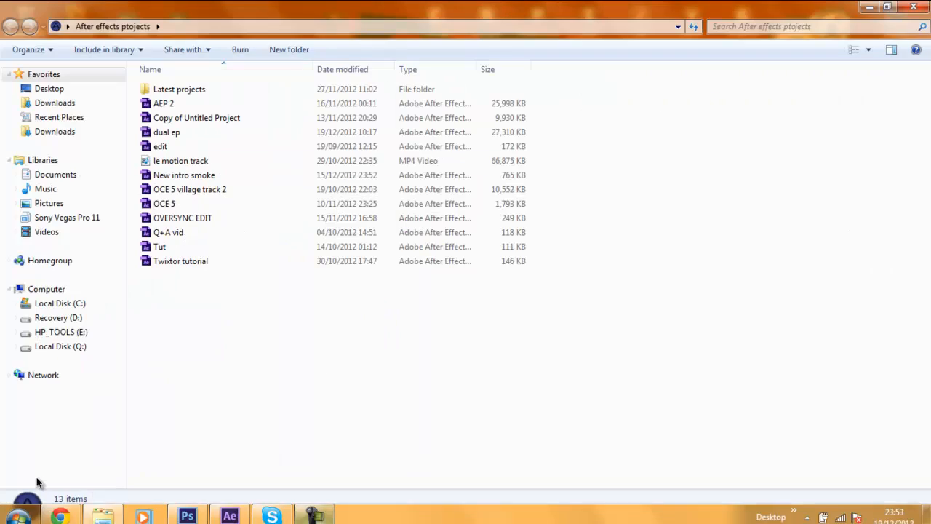
left_click_drag(56, 488, 136, 269)
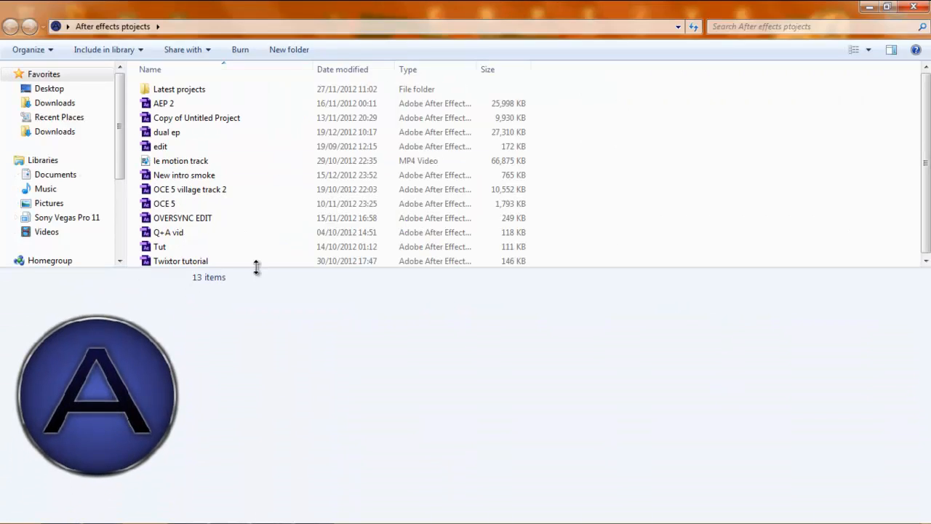
left_click_drag(256, 268, 235, 443)
left_click(914, 7)
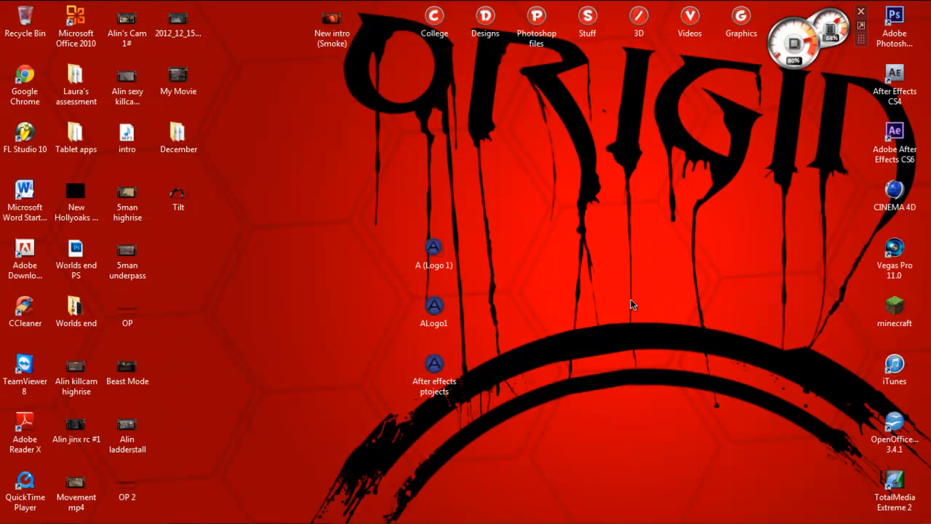
Select and deselect the grouped icons, dismissing the A (Logo 1) context menu without choosing
left_click_drag(466, 469, 411, 164)
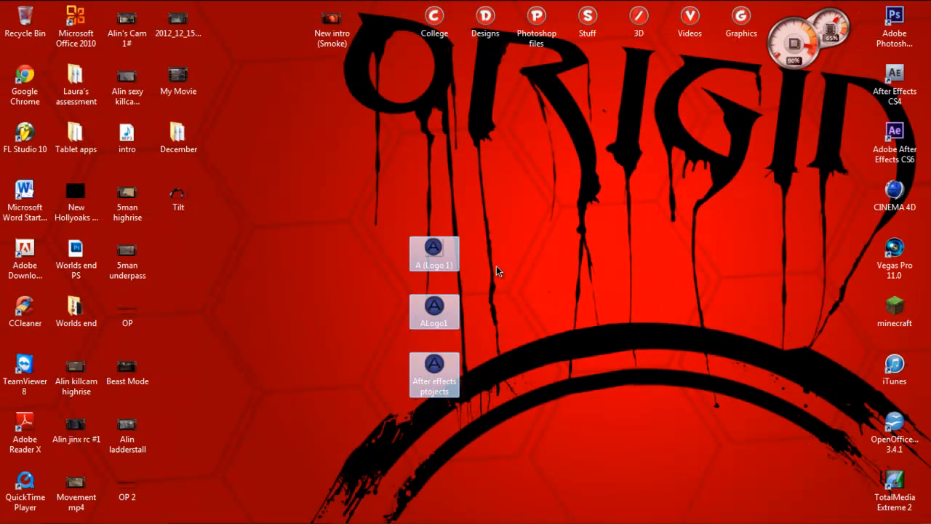
left_click(520, 270)
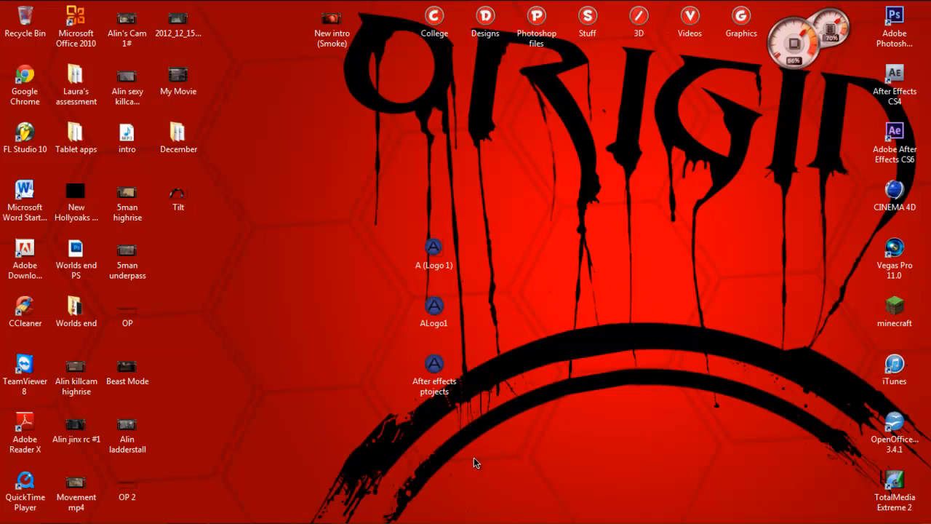
mouse_move(433, 255)
right_click(448, 263)
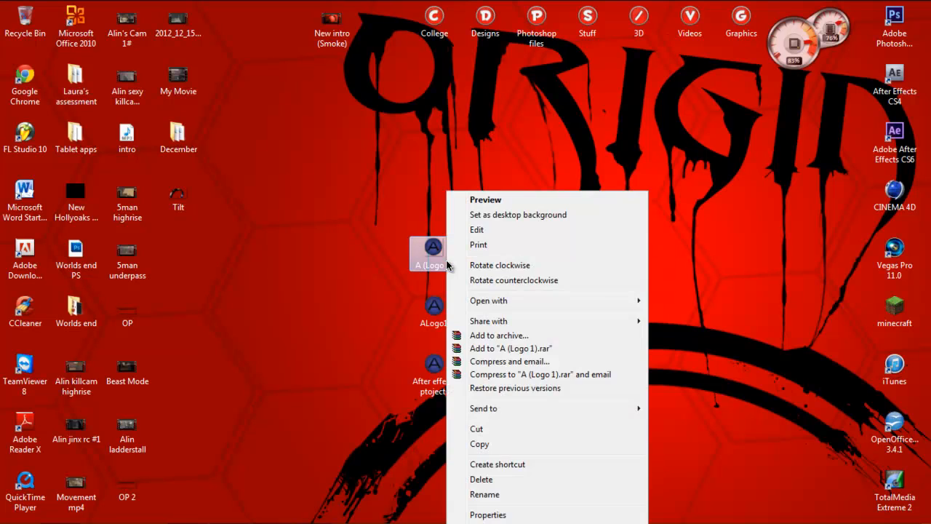
left_click(283, 288)
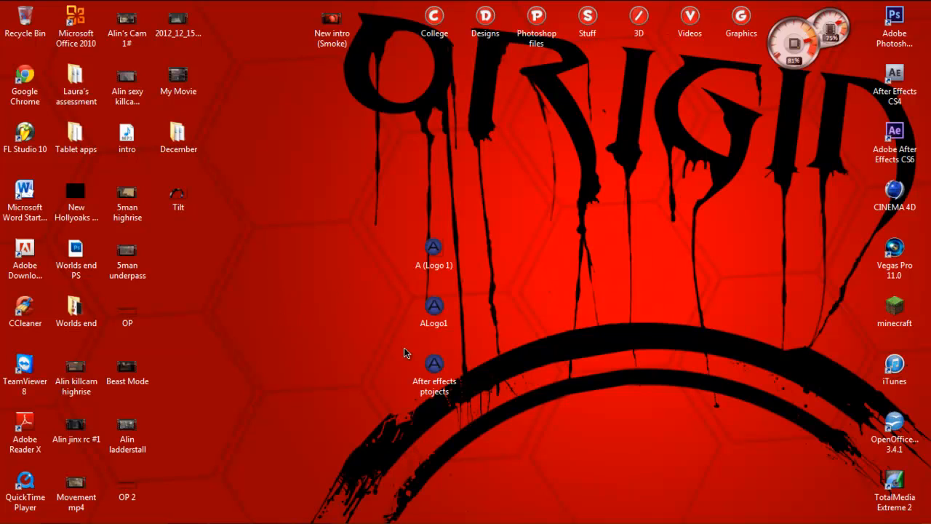
left_click_drag(519, 366, 298, 372)
left_click(292, 369)
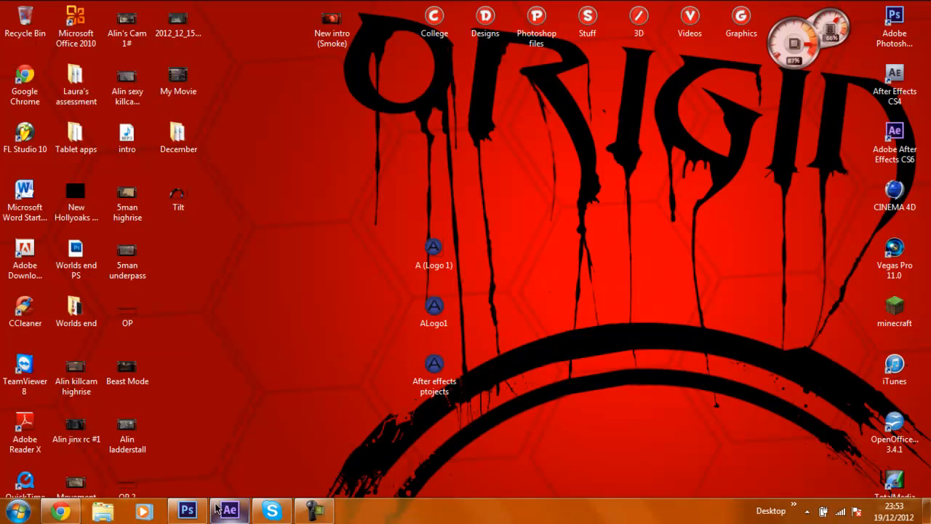
left_click(188, 512)
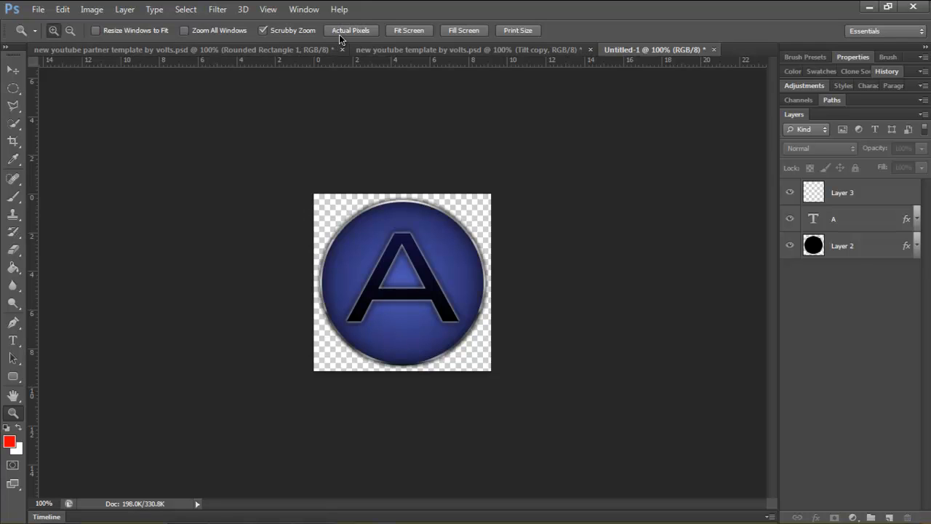
left_click(37, 10)
left_click(38, 9)
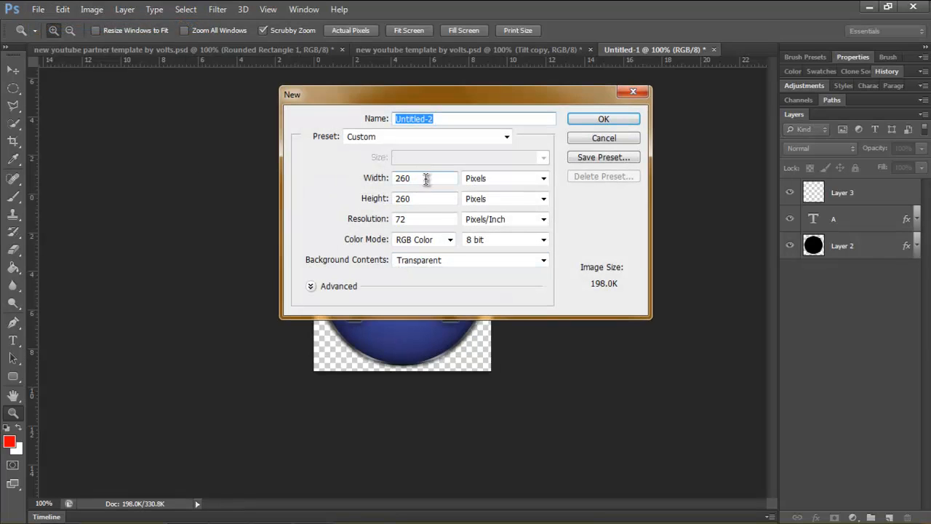
double_click(428, 178)
double_click(436, 196)
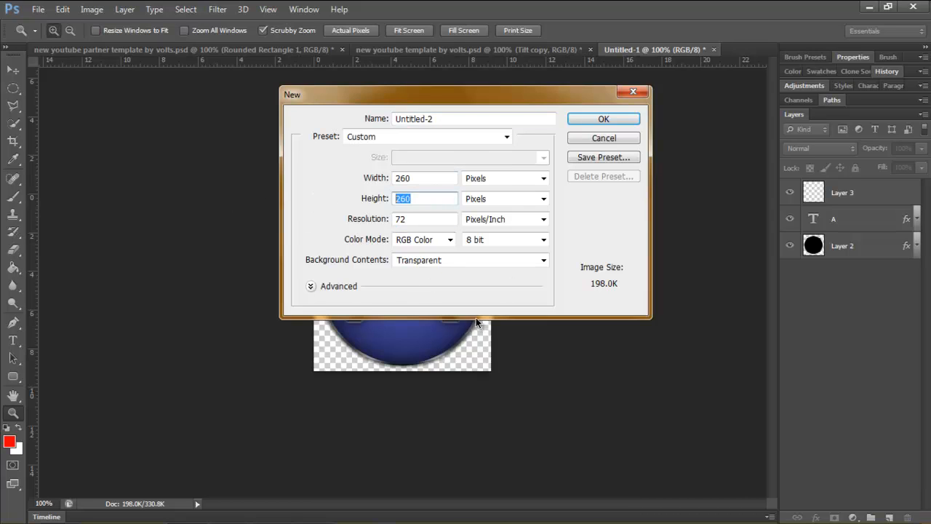
left_click(606, 139)
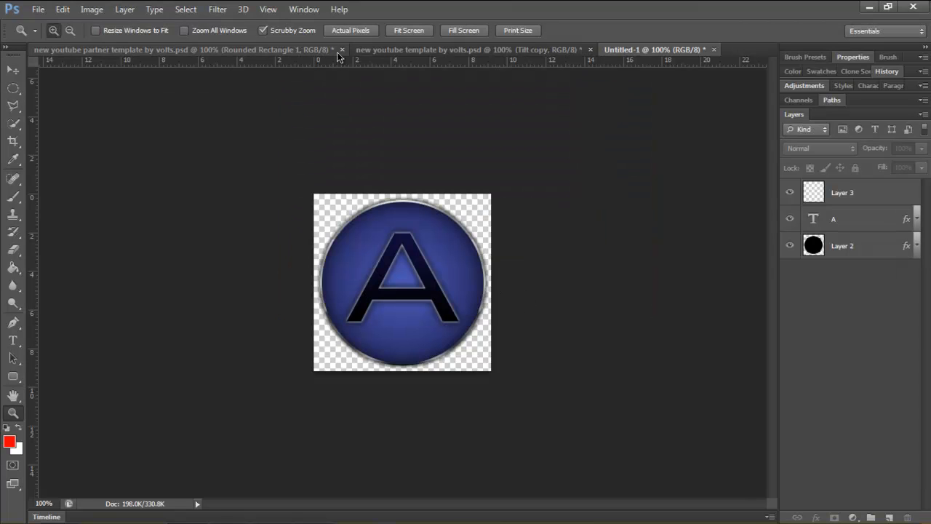
Fit the logo on screen and change the text layer's letter from A to B
left_click(409, 30)
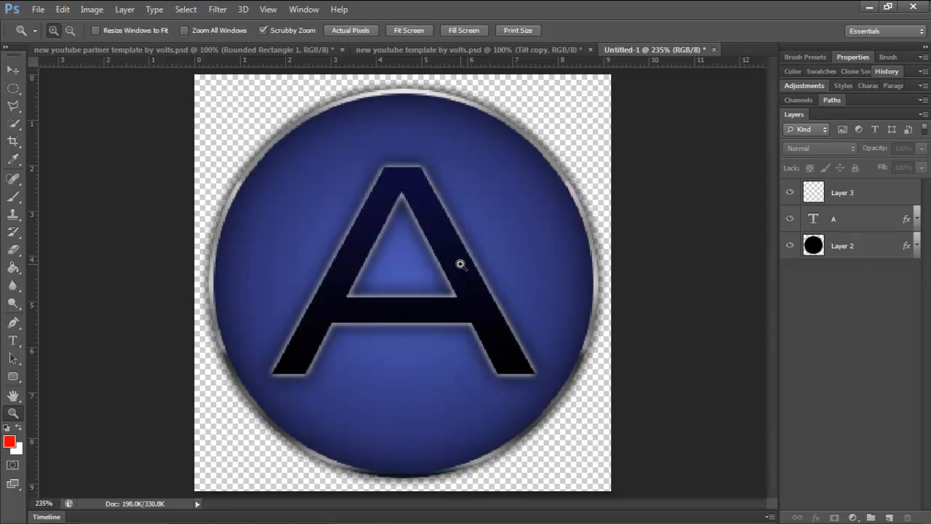
left_click(833, 224)
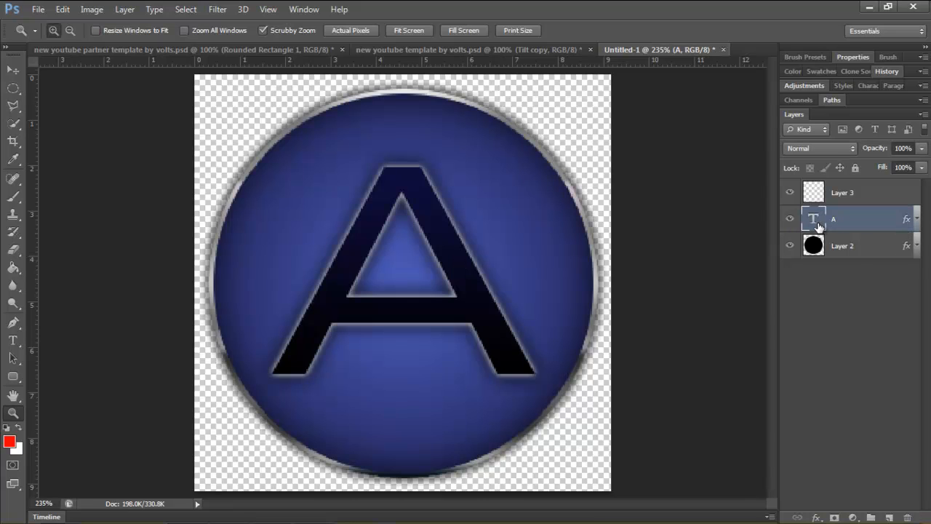
double_click(814, 220)
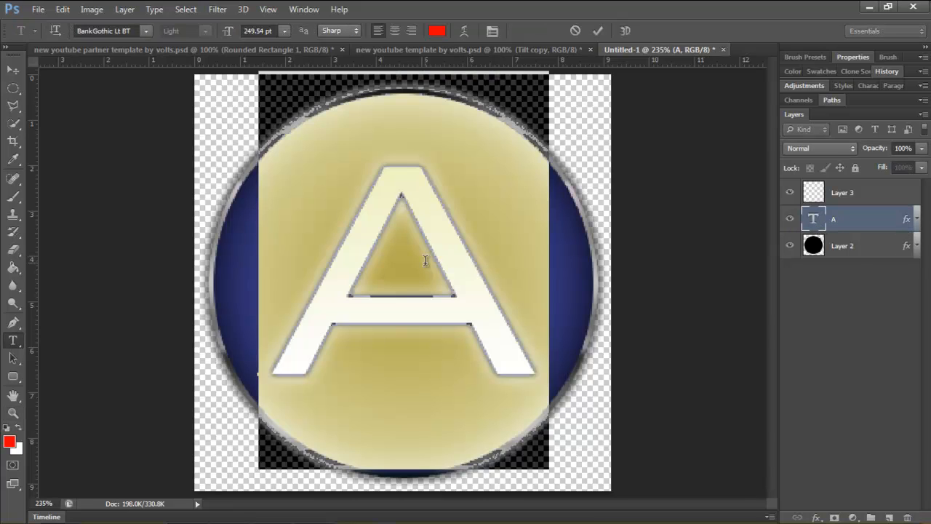
type("B")
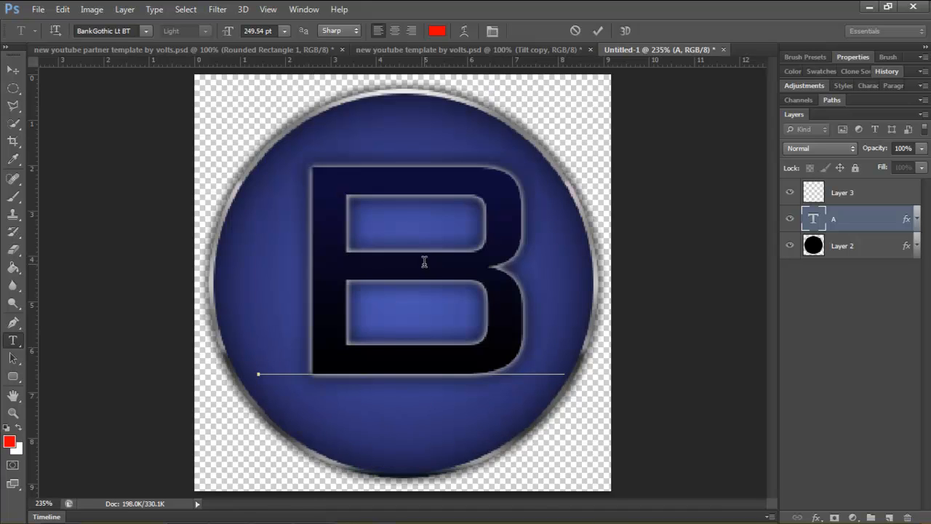
left_click(598, 29)
key("z")
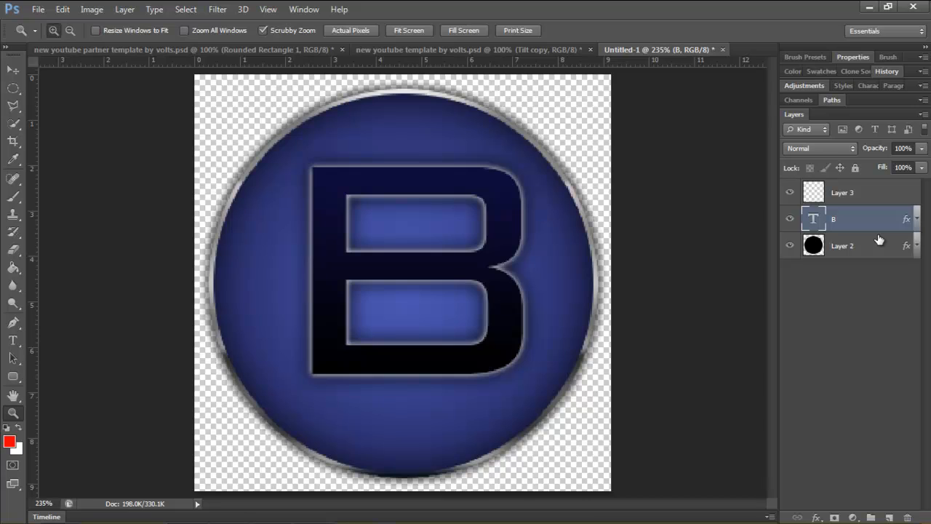
Nudge the B layer down and left with Free Transform to centre it in the circle
key("ctrl+t")
key("Left")
key("Left")
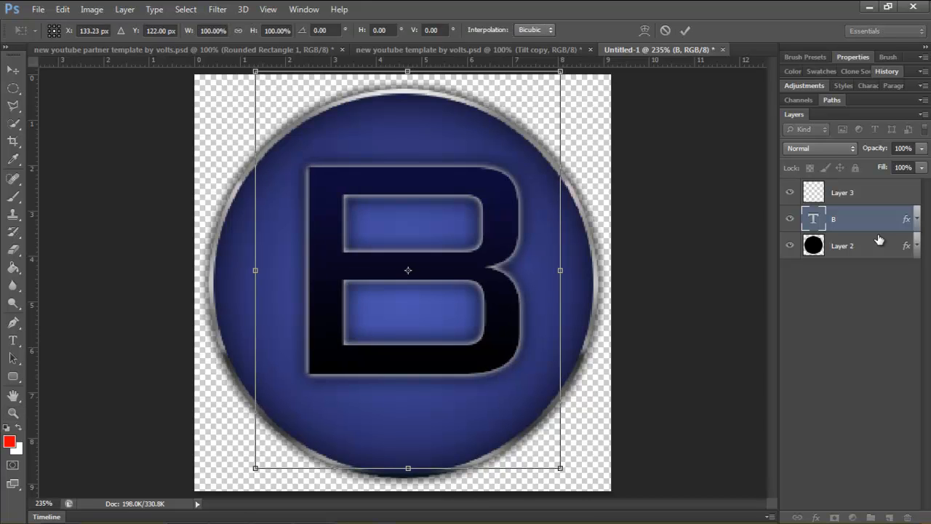
key("Left")
key("Left")
key("Down")
key("Down")
key("Down")
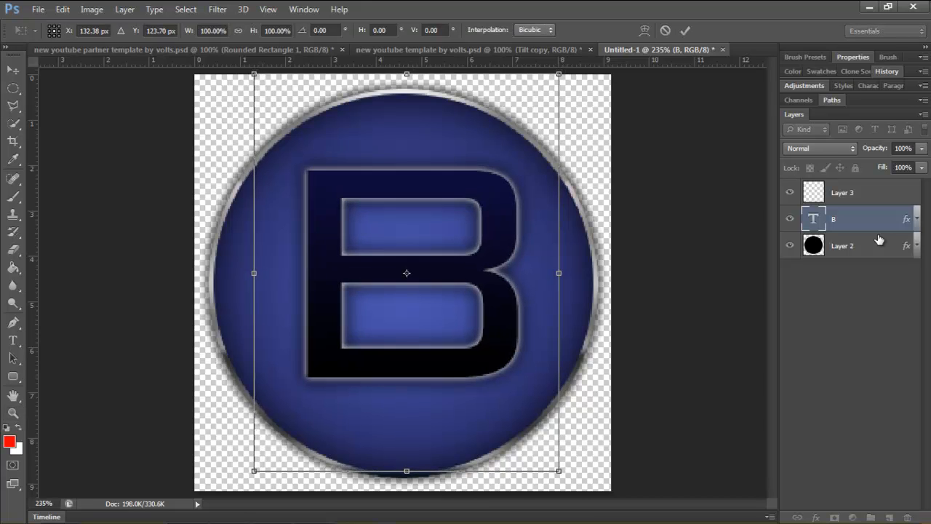
key("Down")
key("Down")
key("Left")
key("Down")
key("Down")
key("Down")
key("Down")
key("Left")
key("Down")
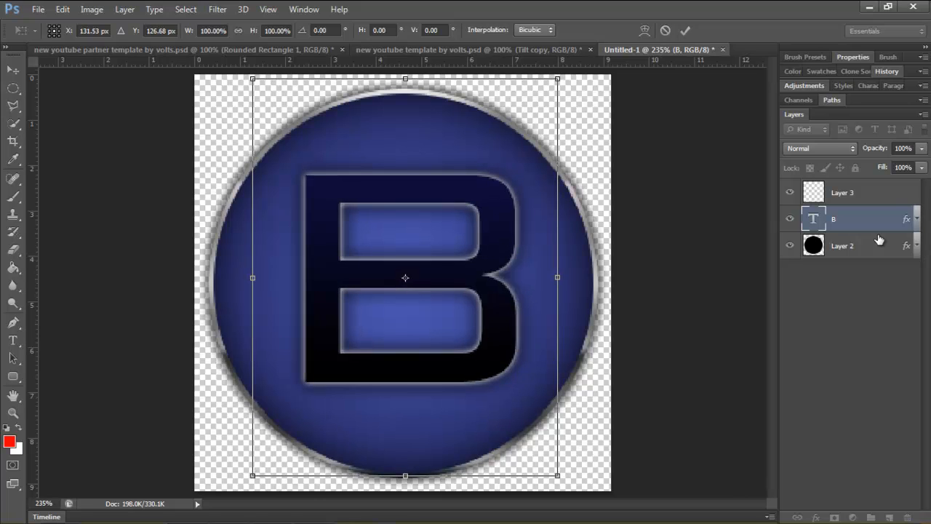
key("Return")
key("z")
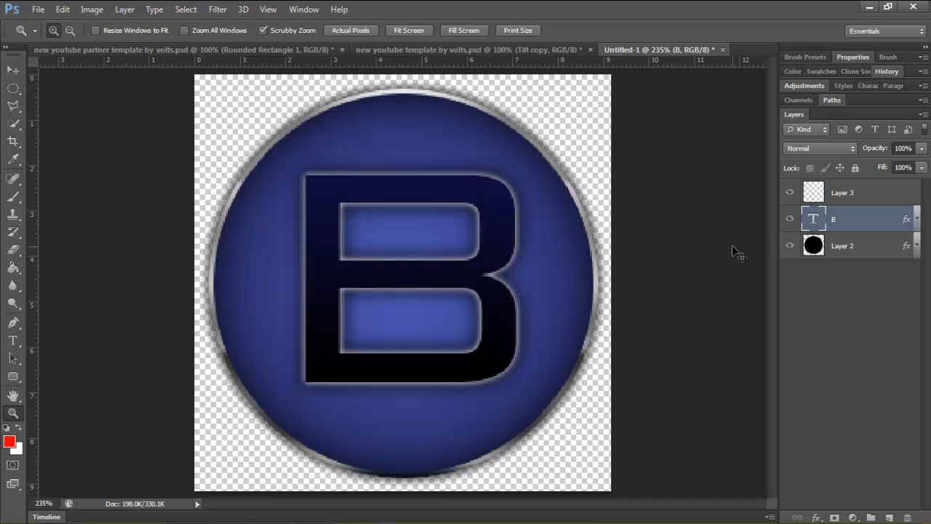
Nudge the B one step lower with a second Free Transform and commit it
key("ctrl+t")
key("Down")
key("Down")
key("Down")
key("Down")
key("Down")
key("Return")
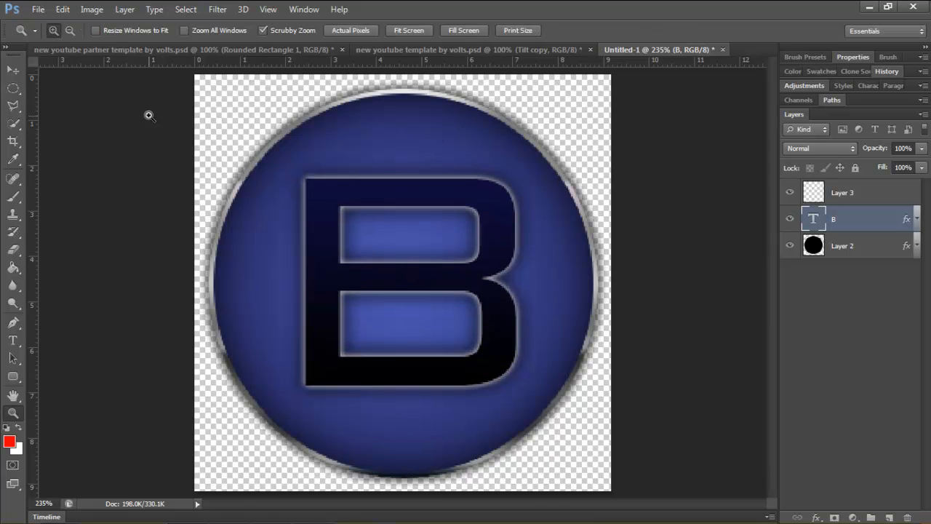
Save a copy as PNG named 'B (Logo1)' on the Desktop with default PNG options
left_click(40, 8)
left_click(62, 175)
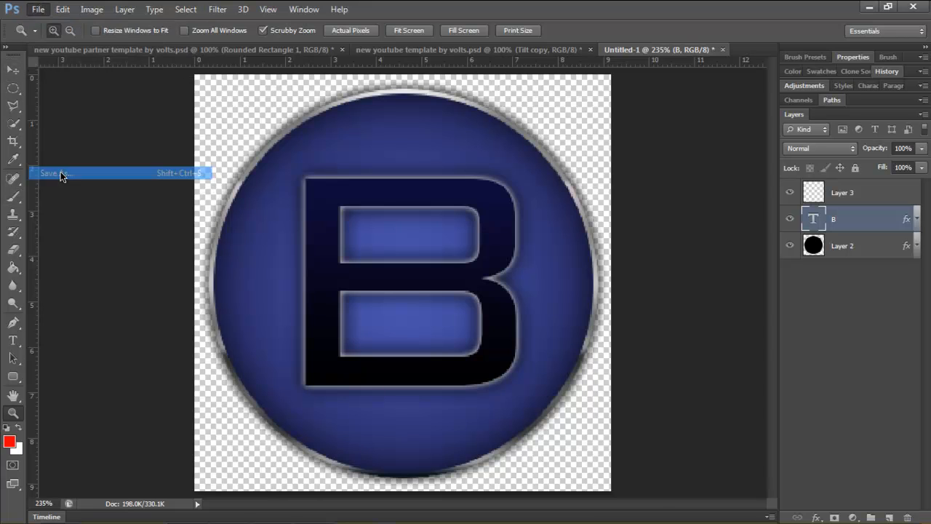
left_click(476, 334)
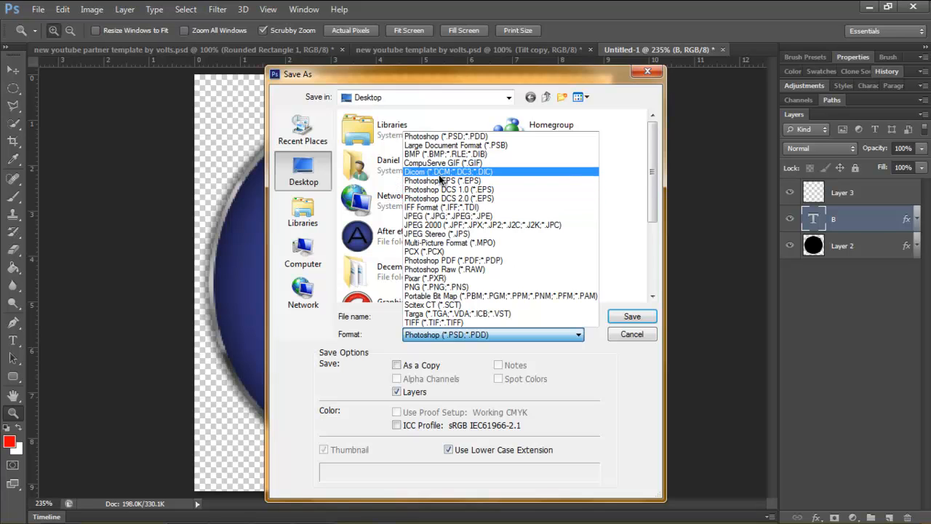
left_click(437, 287)
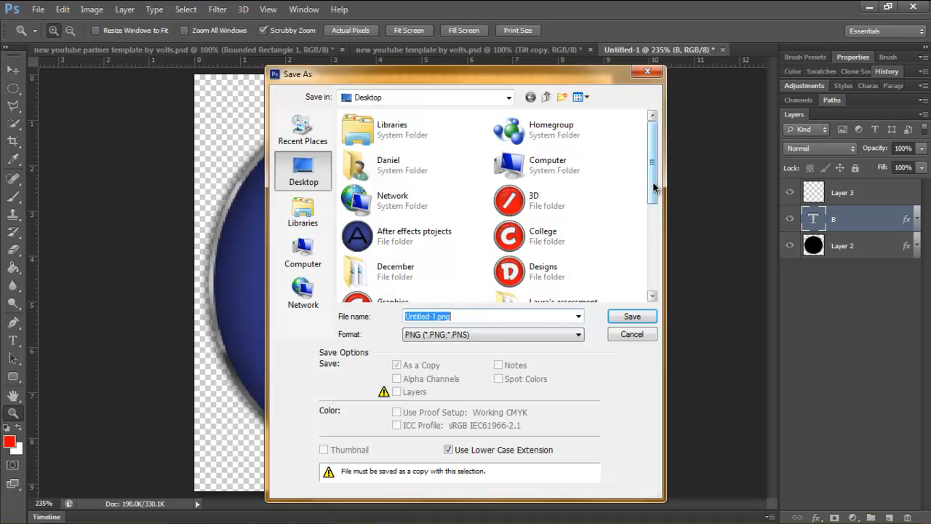
scroll(639, 292, "down", 5)
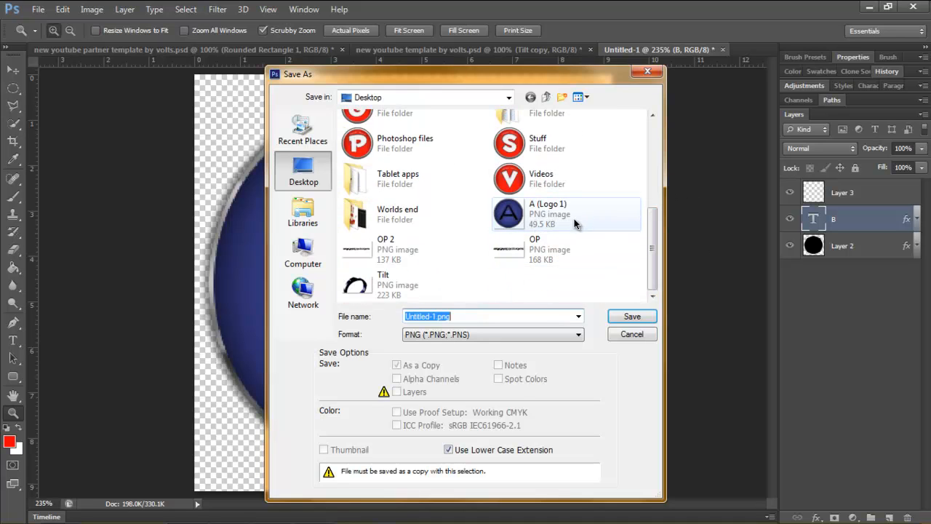
type("B (Logo1")
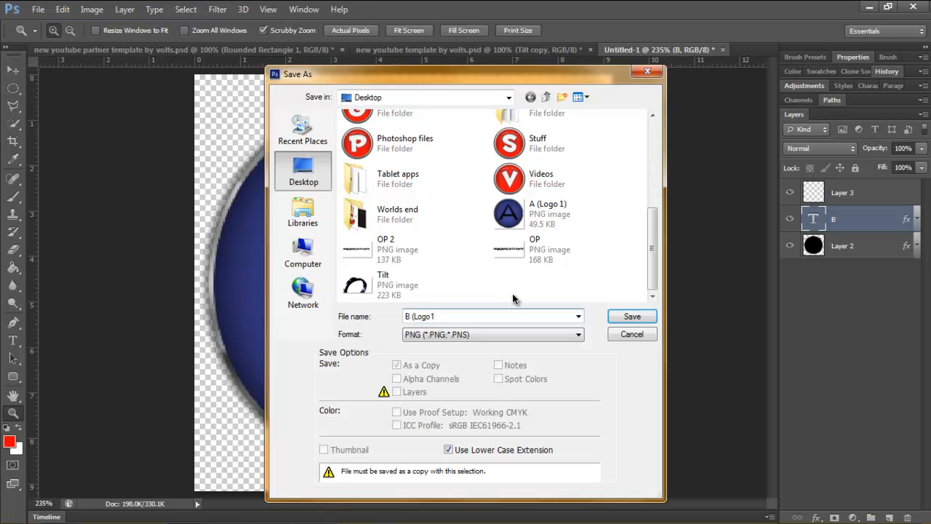
left_click(632, 316)
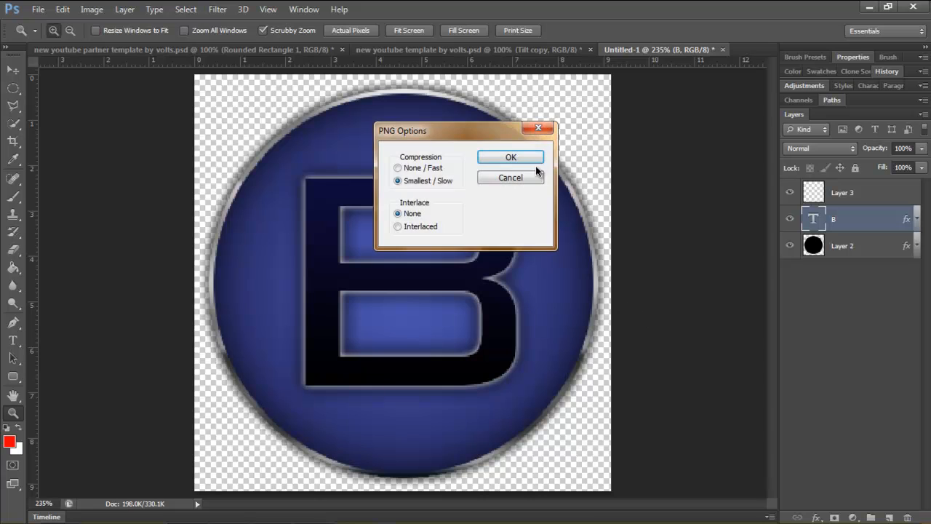
left_click(511, 157)
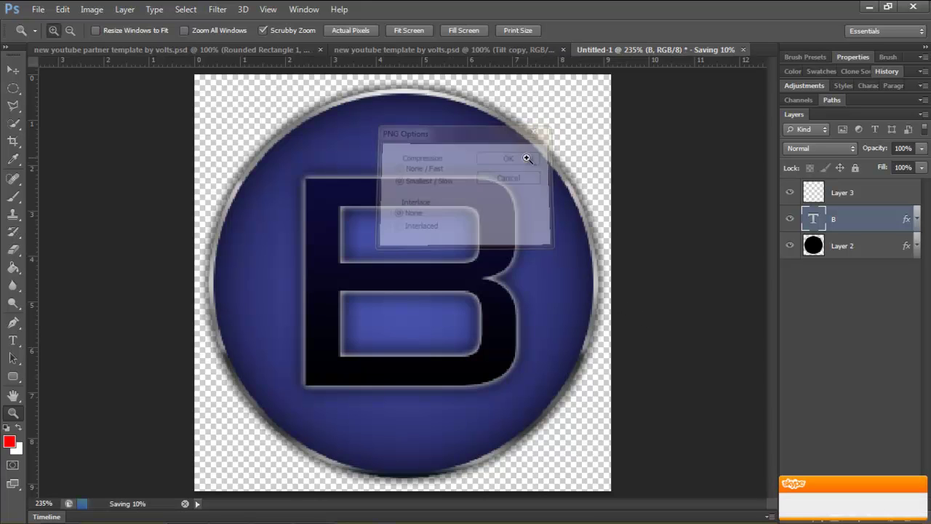
Minimize Photoshop and bring up the iconverticons.com page in Chrome
left_click(868, 10)
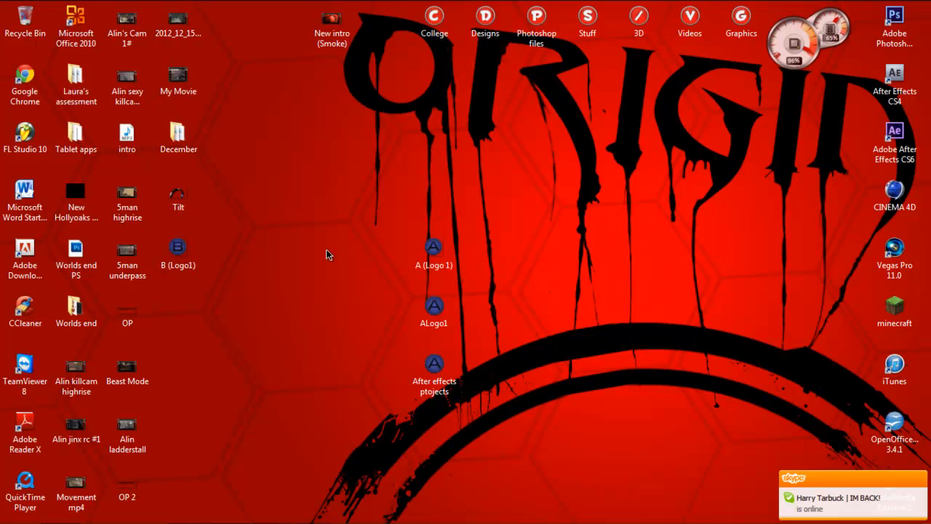
left_click(62, 511)
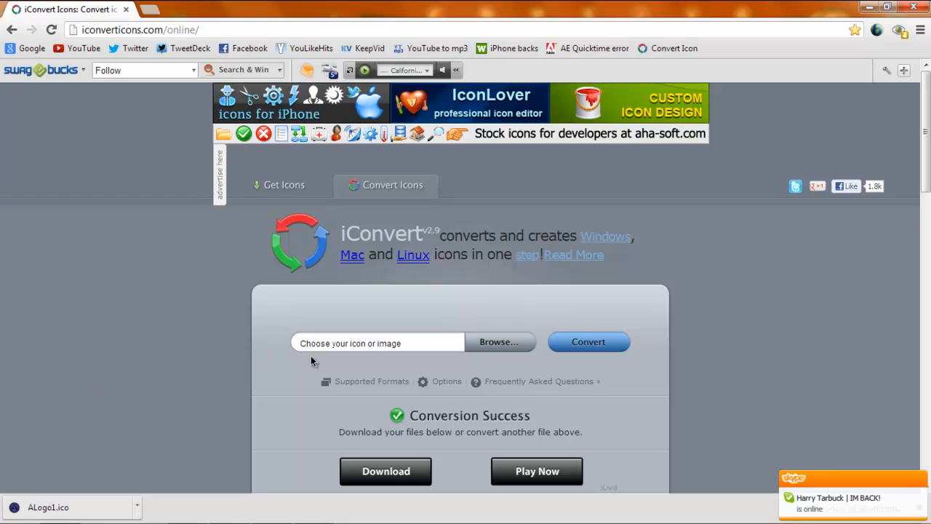
left_click(918, 508)
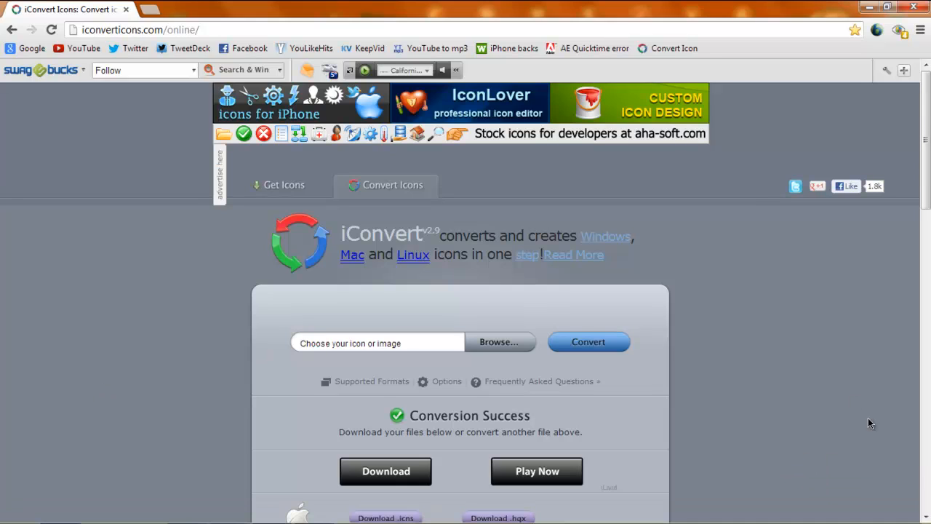
left_click(213, 30)
left_click(135, 200)
scroll(69, 371, "down", 1)
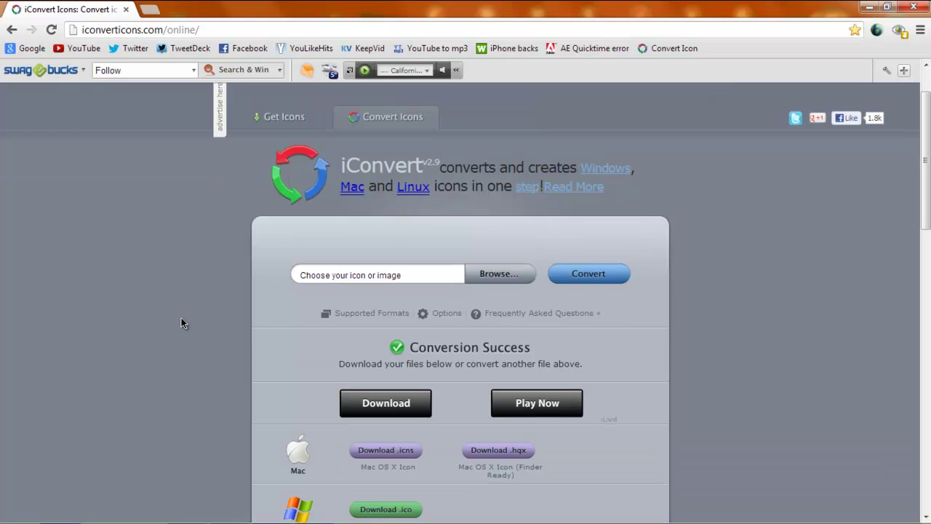
Browse the Desktop and choose B (Logo1).png as the image to convert
left_click(502, 270)
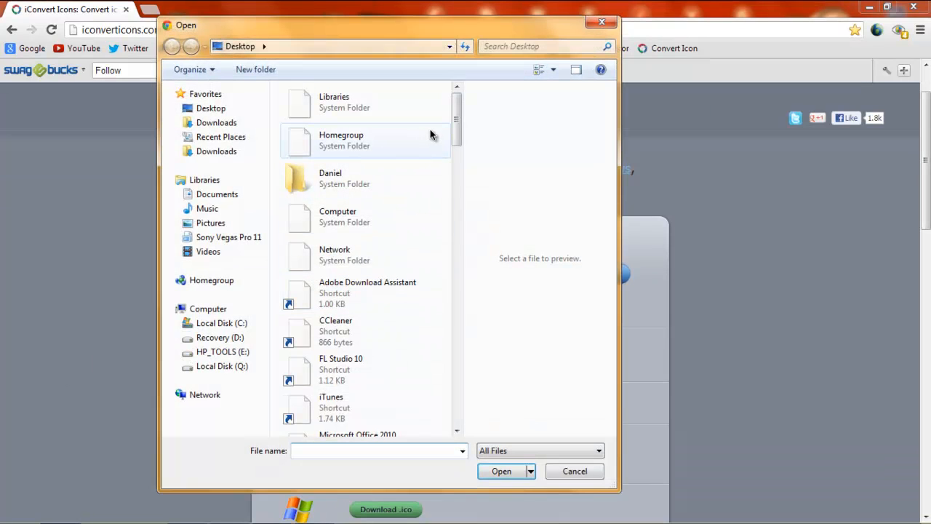
mouse_move(456, 116)
left_mouse_down()
mouse_move(466, 180)
mouse_move(456, 327)
left_mouse_up()
left_click(331, 312)
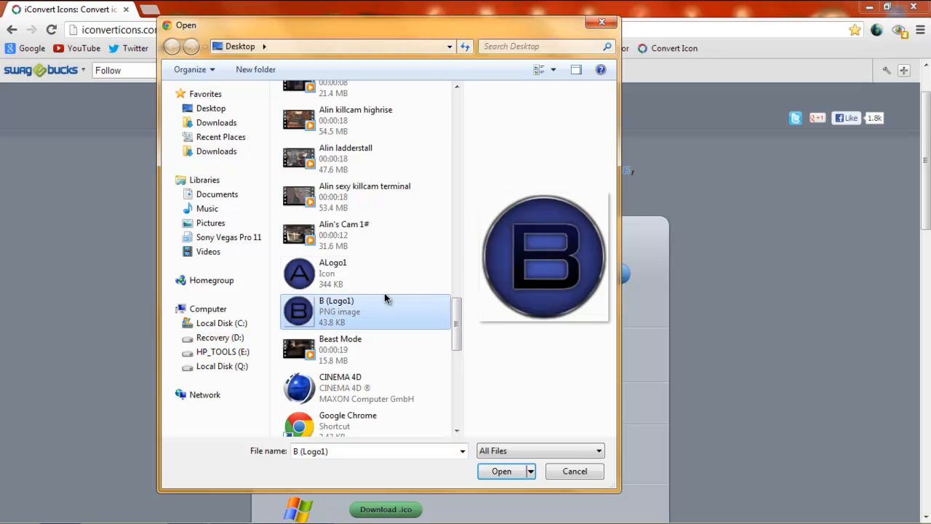
left_click(334, 275)
left_click(329, 312)
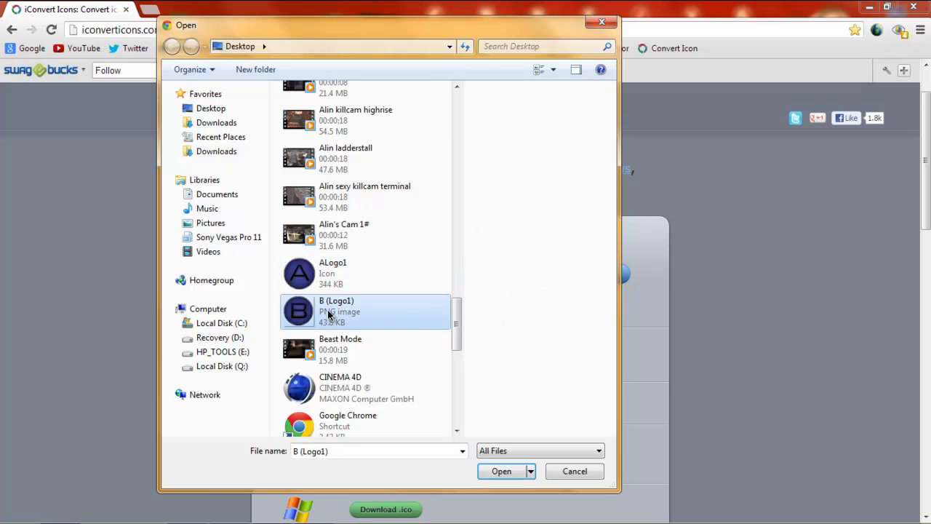
left_click(501, 471)
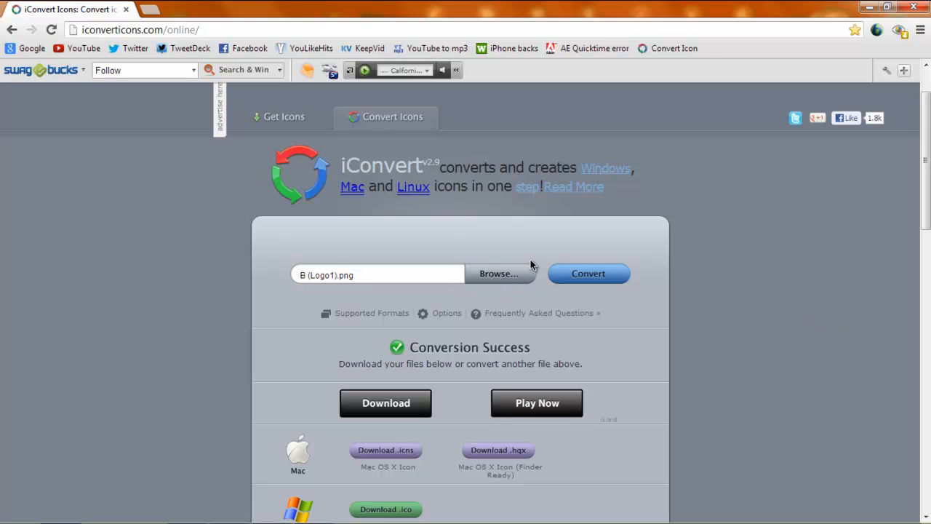
Convert the B logo and download the Windows BLogo1.ico version
left_click(588, 273)
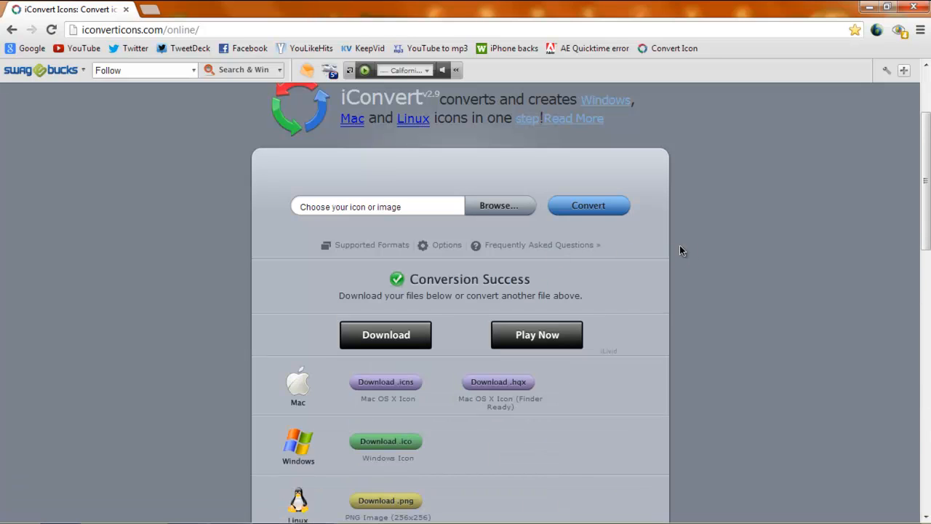
scroll(582, 247, "down", 1)
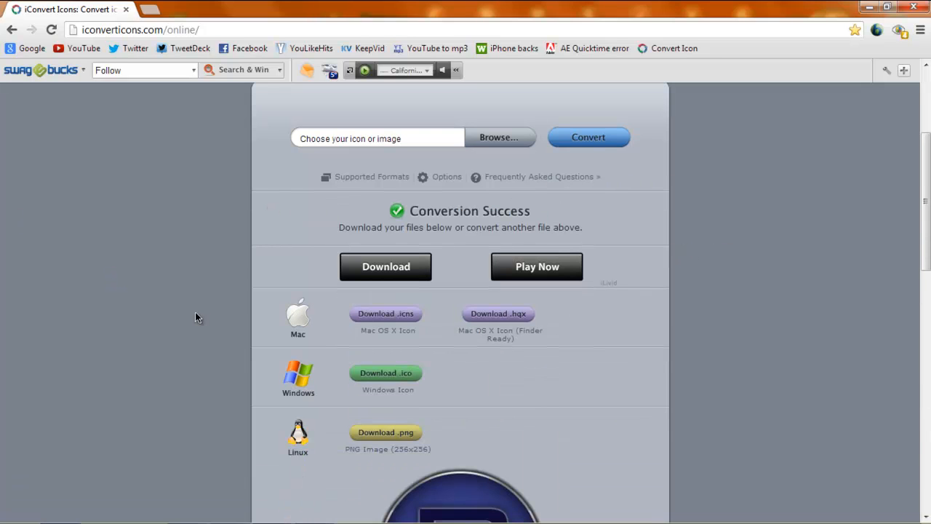
scroll(184, 326, "down", 1)
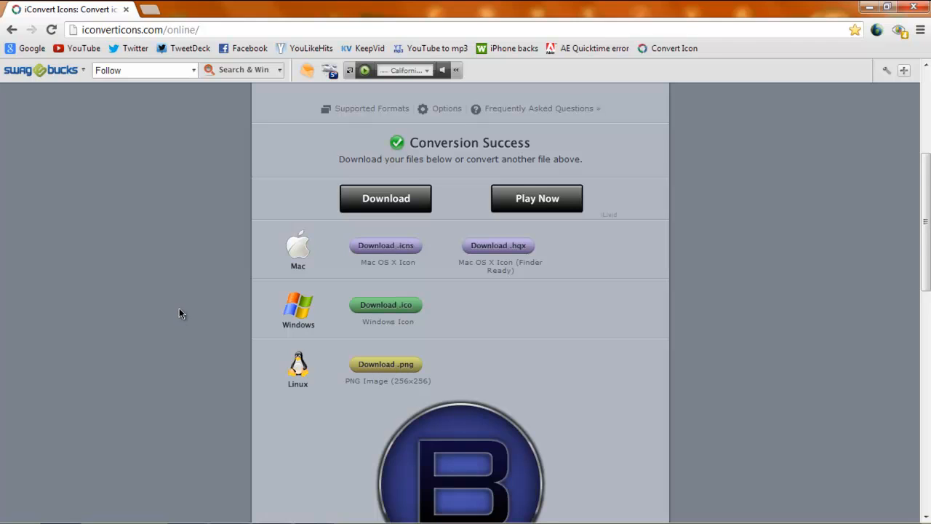
scroll(179, 308, "down", 2)
scroll(383, 346, "down", 2)
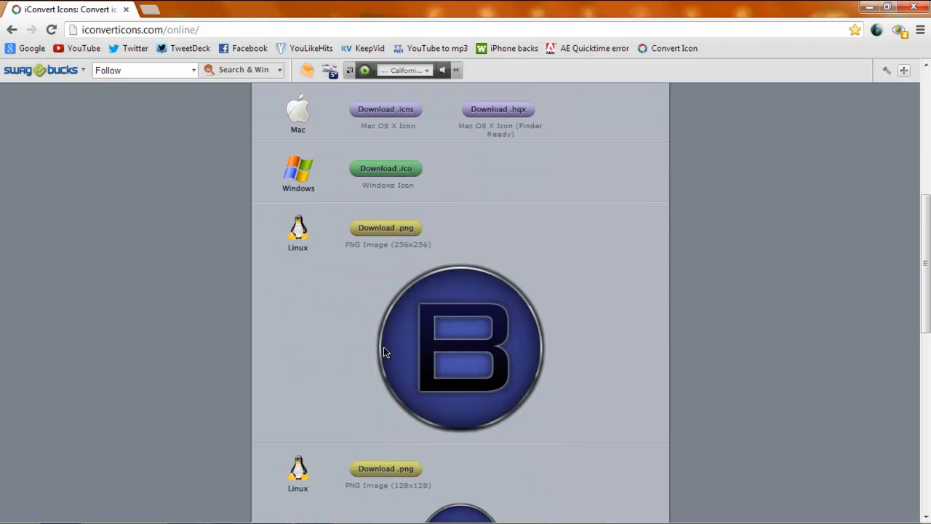
scroll(383, 345, "down", 2)
scroll(226, 336, "down", 1)
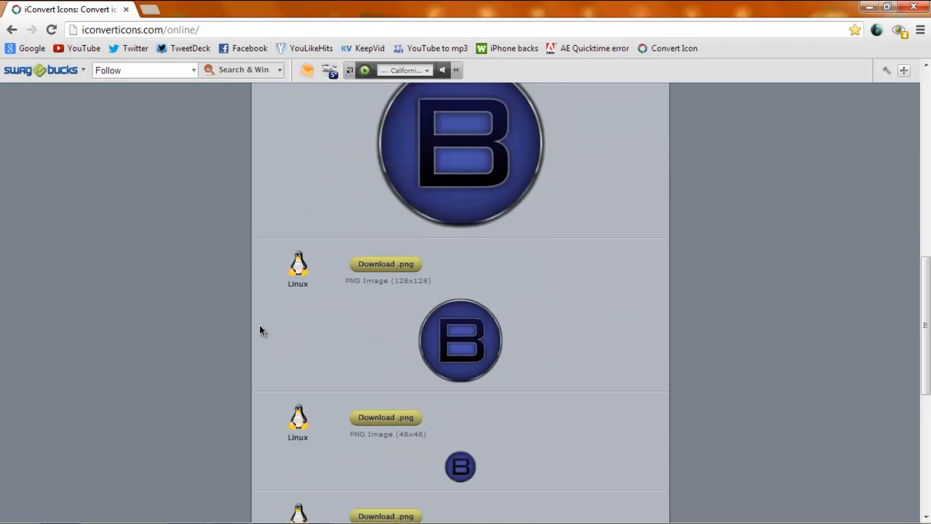
scroll(297, 323, "down", 1)
scroll(372, 290, "down", 1)
scroll(384, 312, "down", 1)
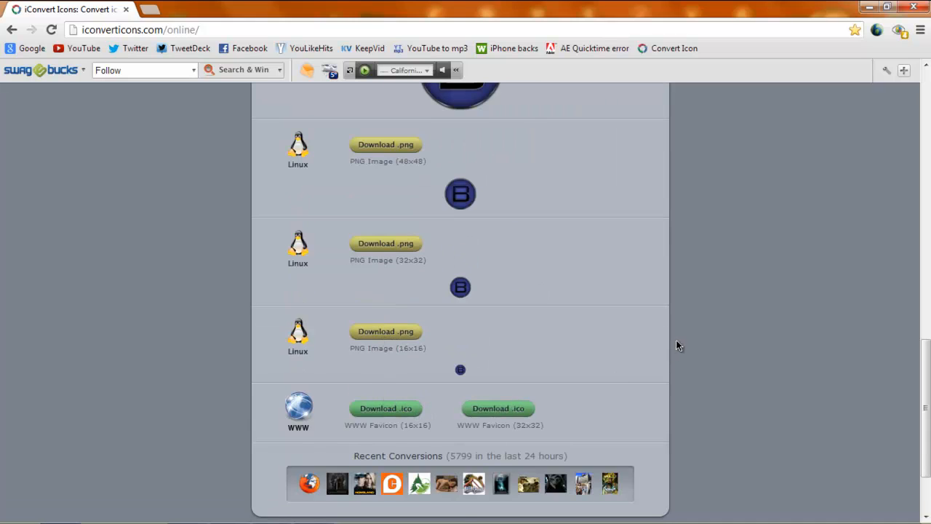
scroll(676, 338, "up", 5)
scroll(675, 336, "up", 5)
scroll(665, 348, "down", 1)
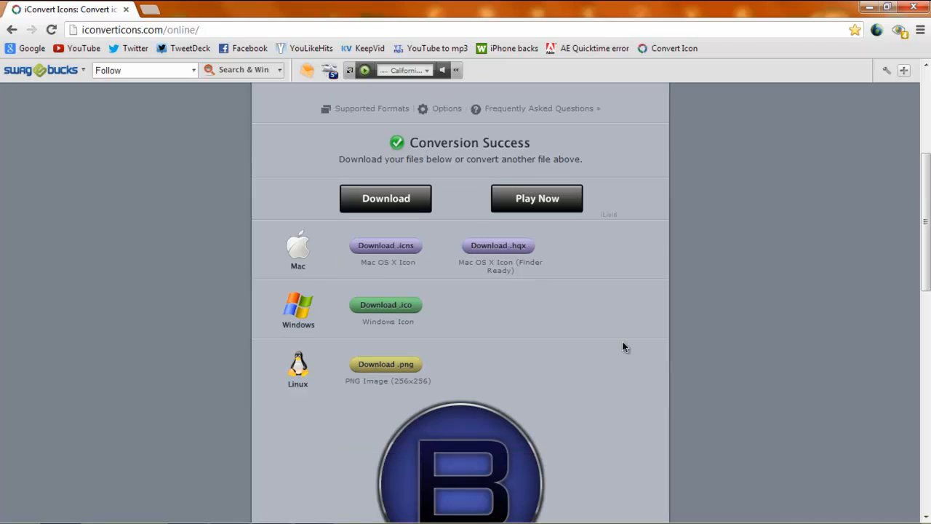
left_click(373, 311)
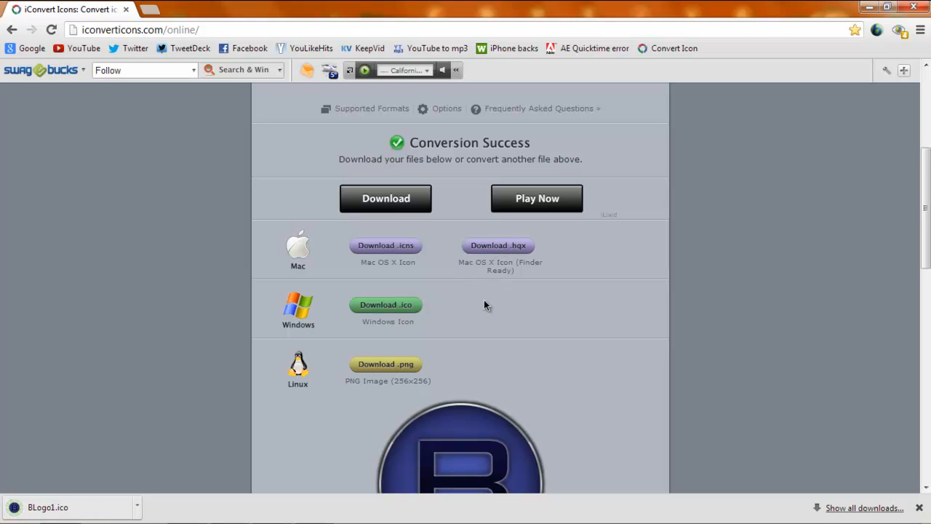
Drag BLogo1.ico from Downloads onto the desktop and close the Explorer window
left_click(869, 7)
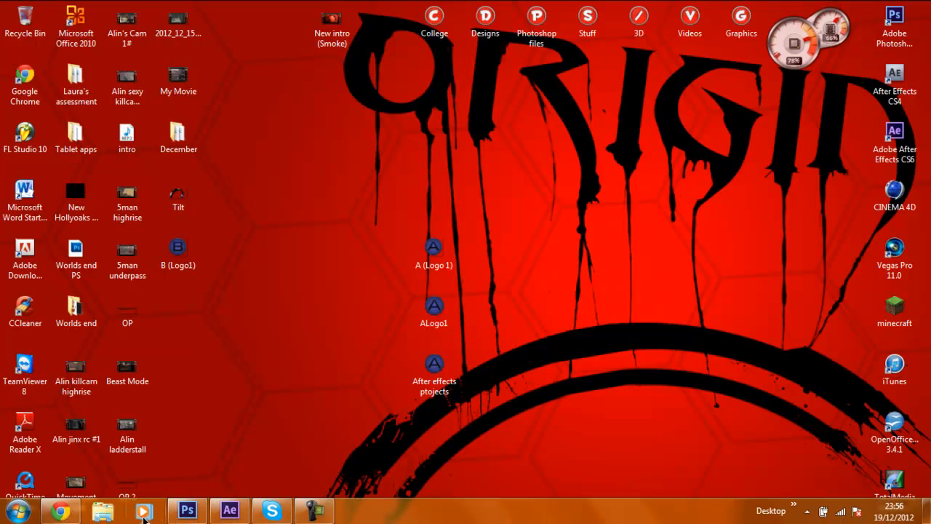
left_click(103, 513)
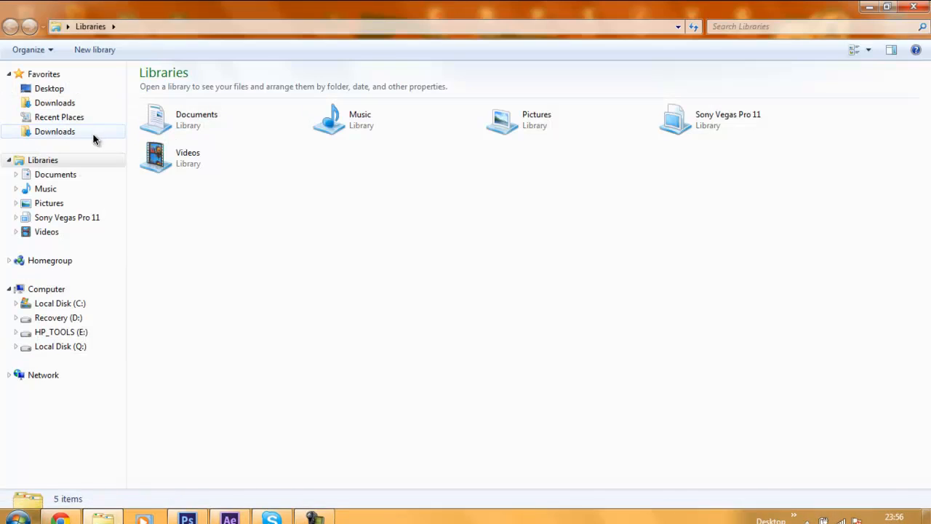
left_click(54, 131)
mouse_move(291, 9)
left_mouse_down()
mouse_move(24, 171)
mouse_move(4, 218)
left_mouse_up()
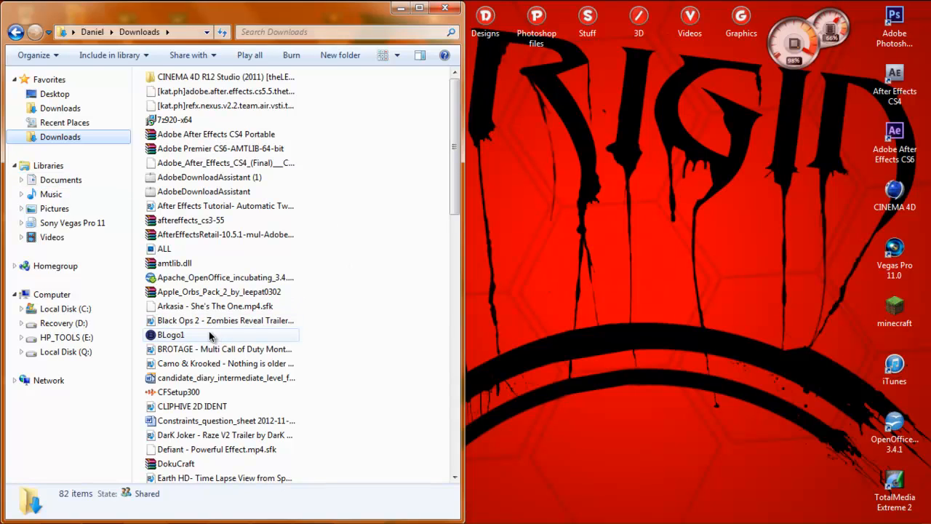
left_click_drag(209, 334, 630, 333)
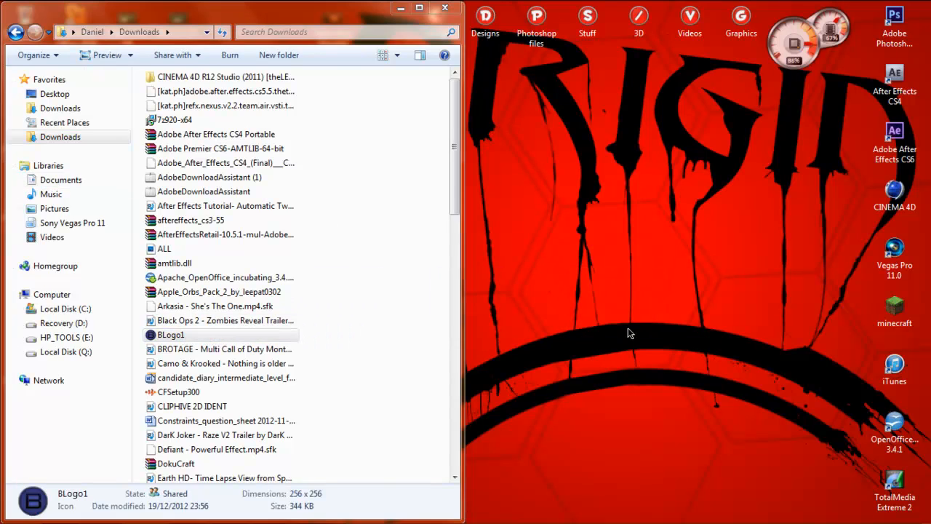
left_click(445, 8)
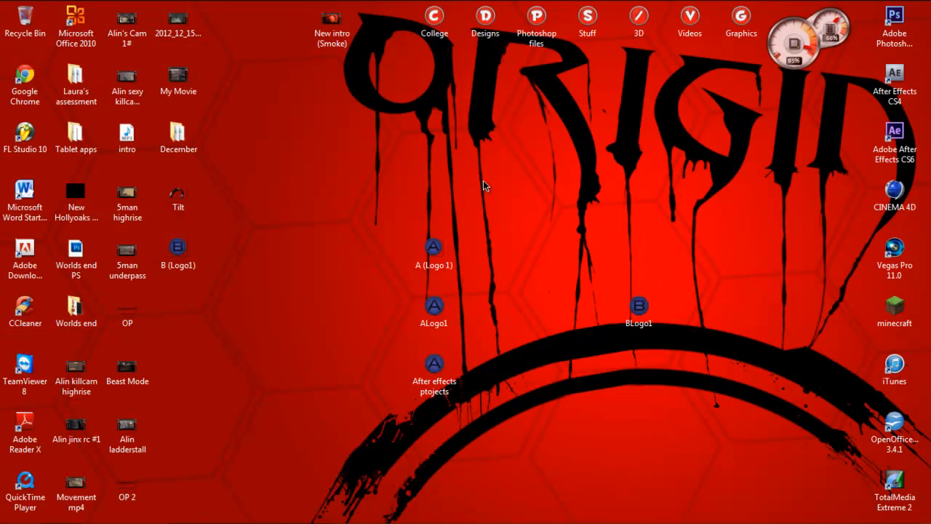
Create a new desktop folder named 'Tutorial' via New > Folder
right_click(574, 211)
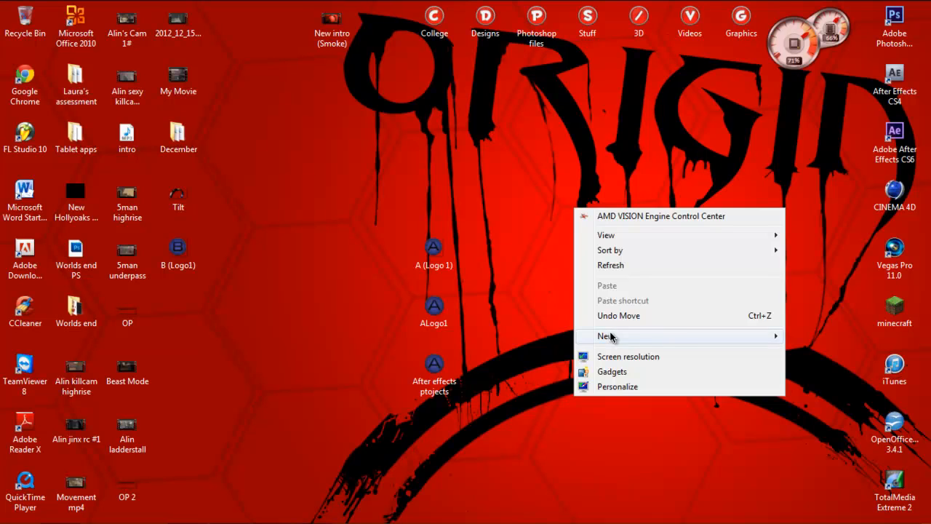
left_click(451, 109)
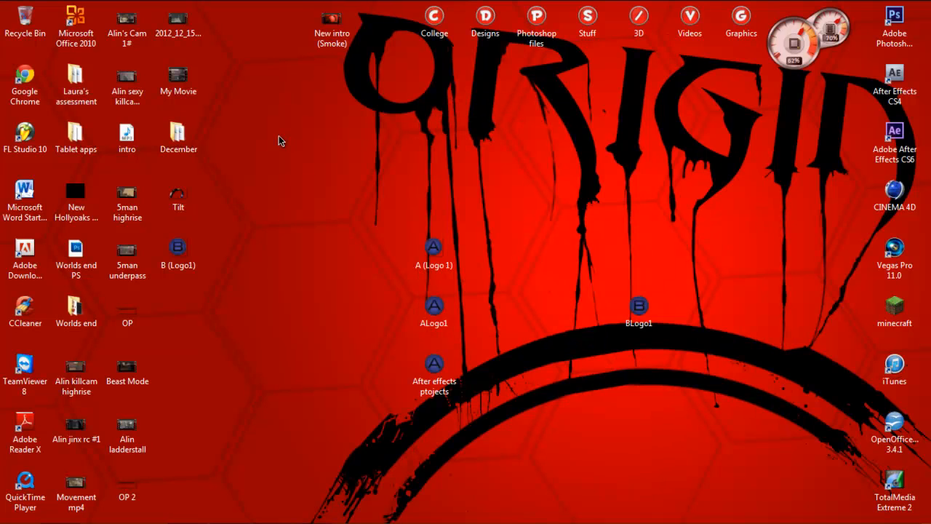
type("Tuto")
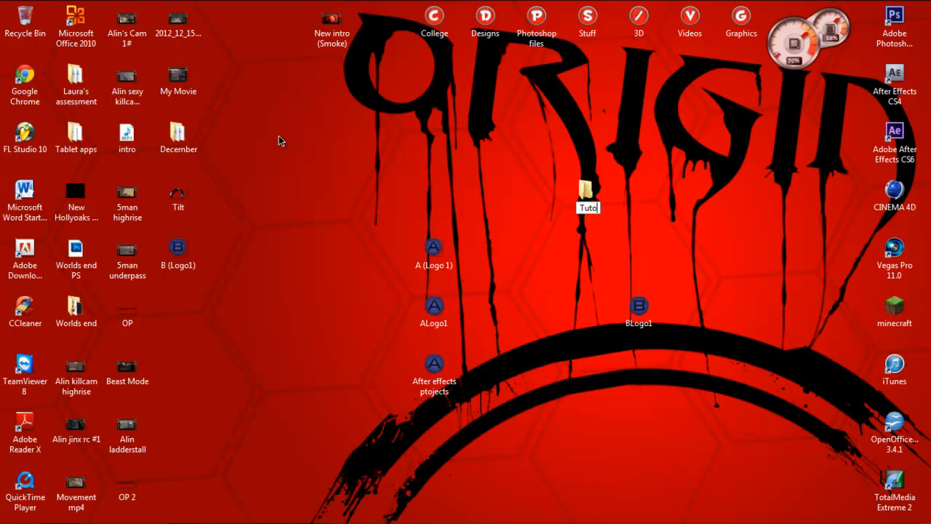
type("rial")
key("Return")
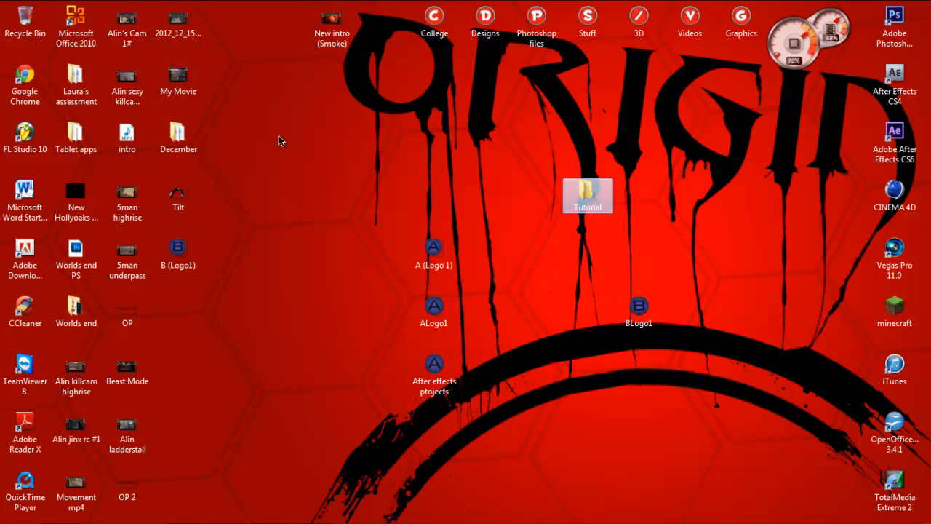
Open the Tutorial folder's Properties, Customize, Change Icon and browse for an icon file
right_click(587, 200)
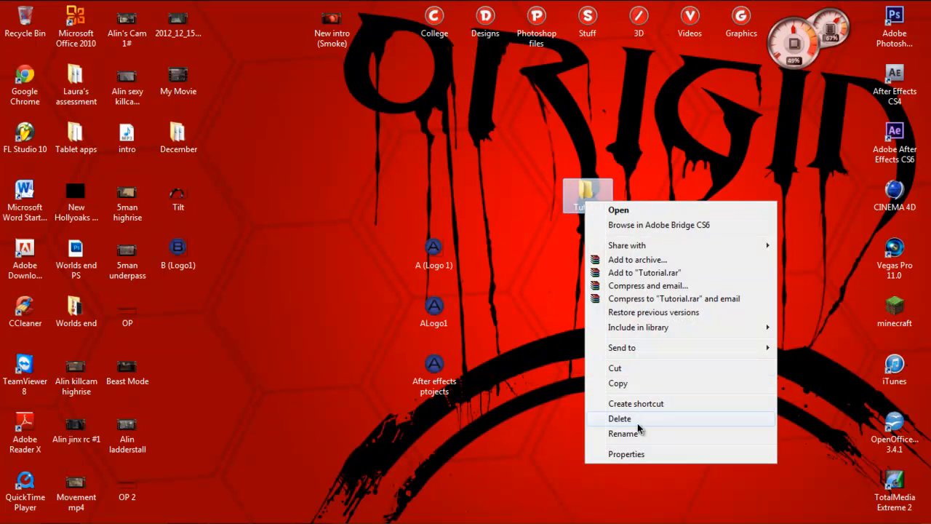
left_click(630, 452)
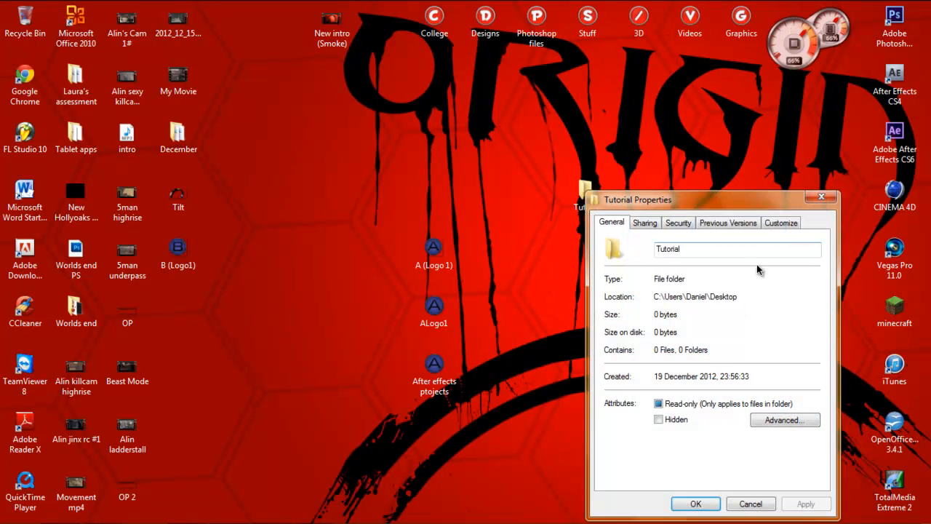
left_click_drag(743, 202, 410, 66)
left_click(448, 88)
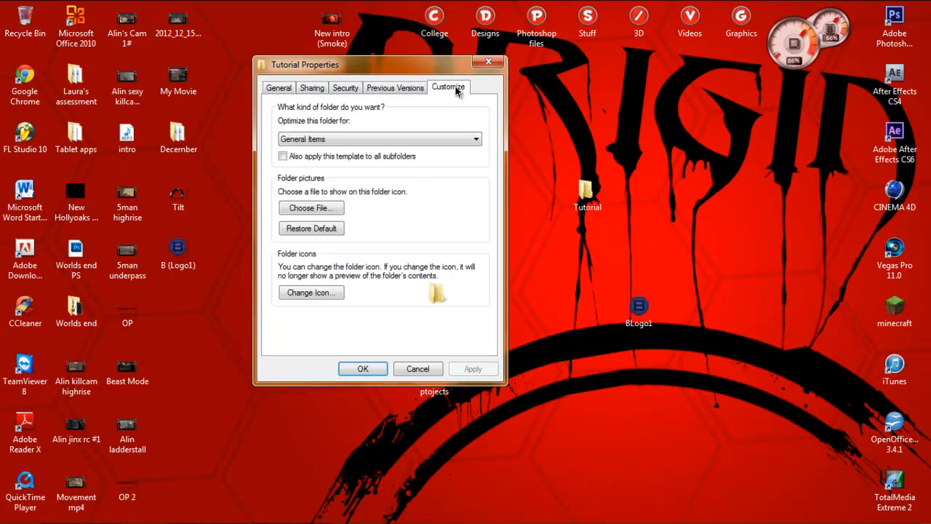
left_click(311, 293)
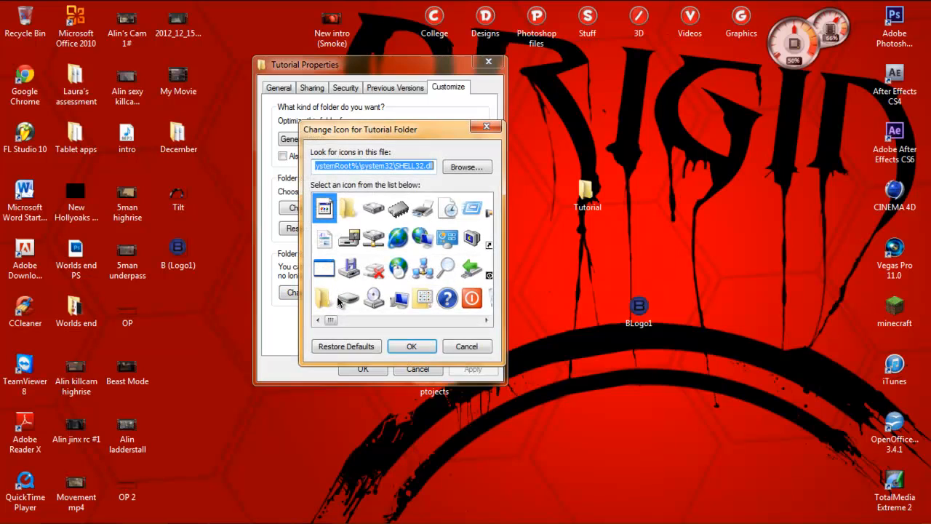
left_click(461, 168)
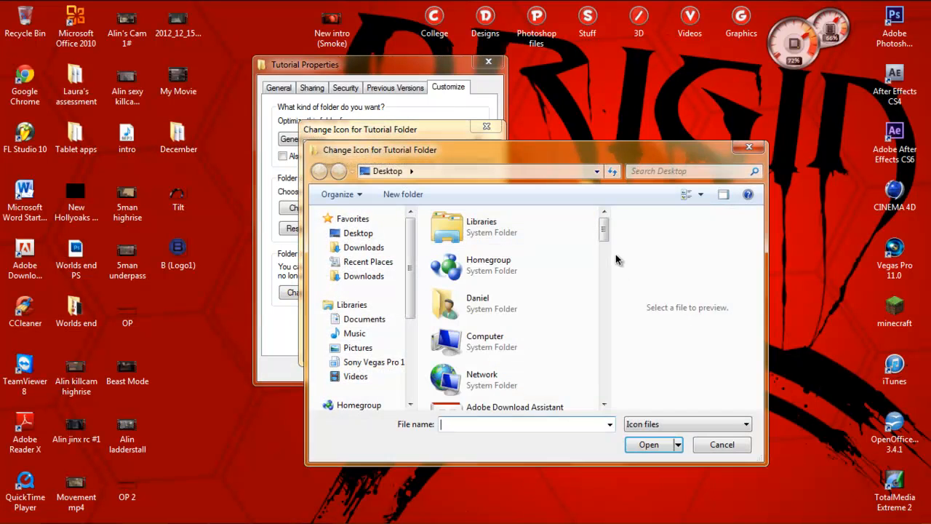
left_click_drag(604, 230, 604, 371)
Choose BLogo1.ico as the folder icon and apply it to Tutorial
left_click(466, 312)
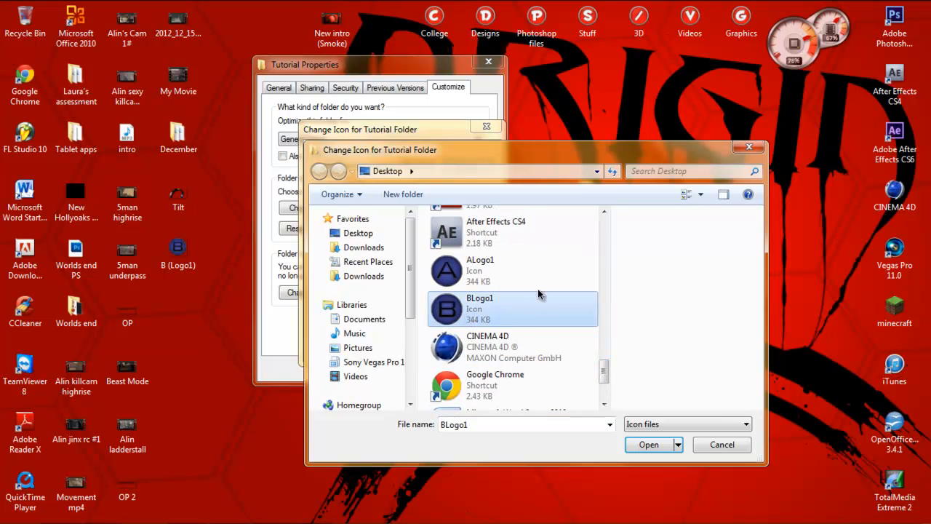
left_click(654, 447)
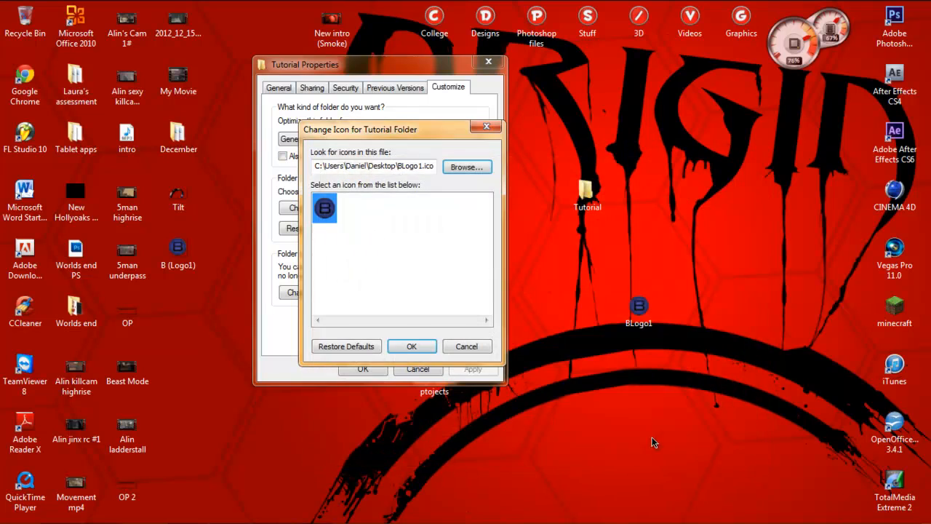
left_click(415, 354)
left_click(473, 369)
left_click(363, 369)
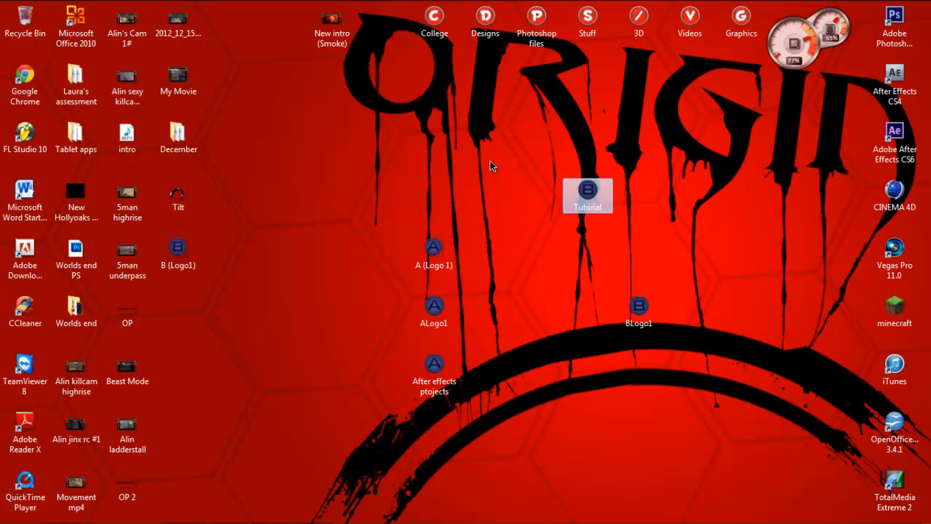
double_click(592, 191)
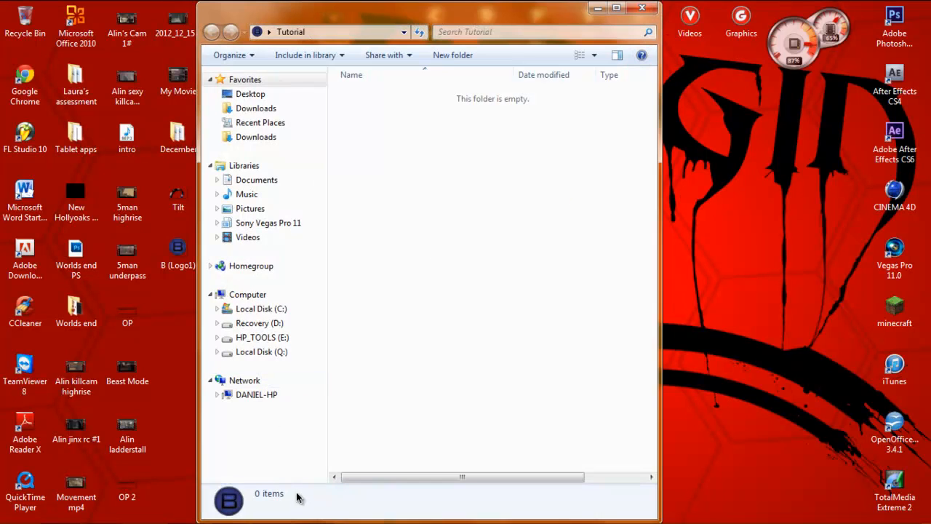
left_click_drag(309, 483, 403, 149)
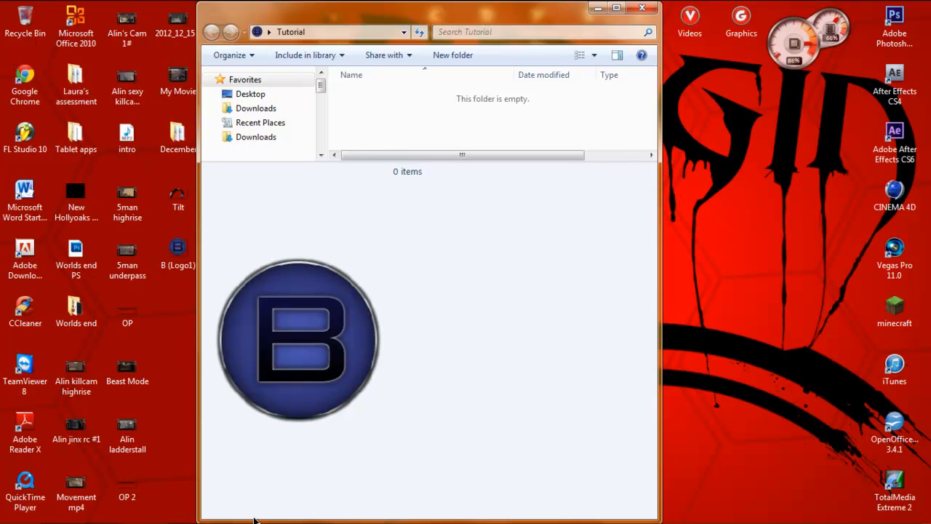
left_click_drag(356, 161, 418, 484)
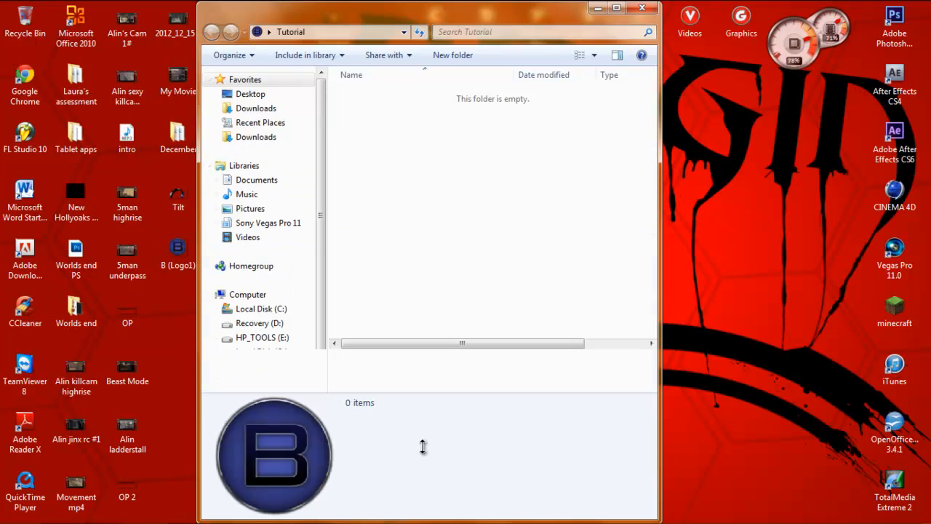
left_click(642, 10)
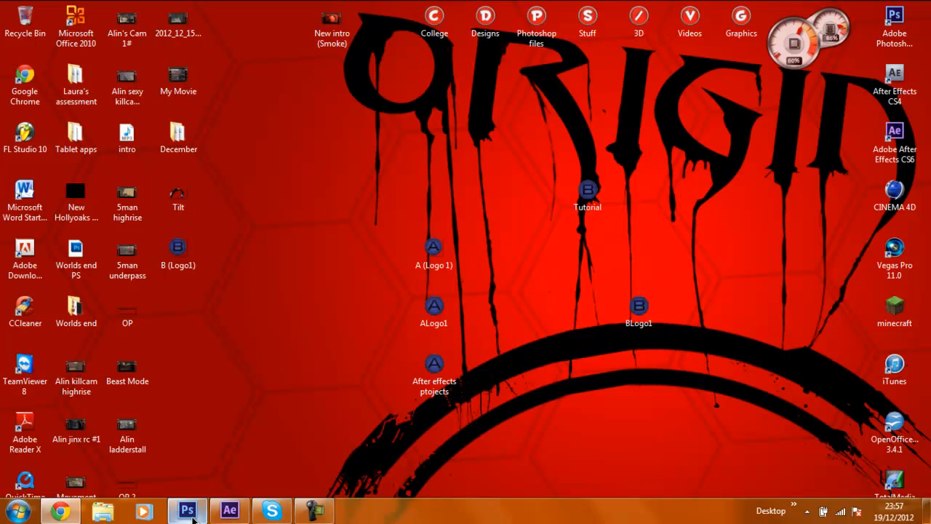
left_click(187, 512)
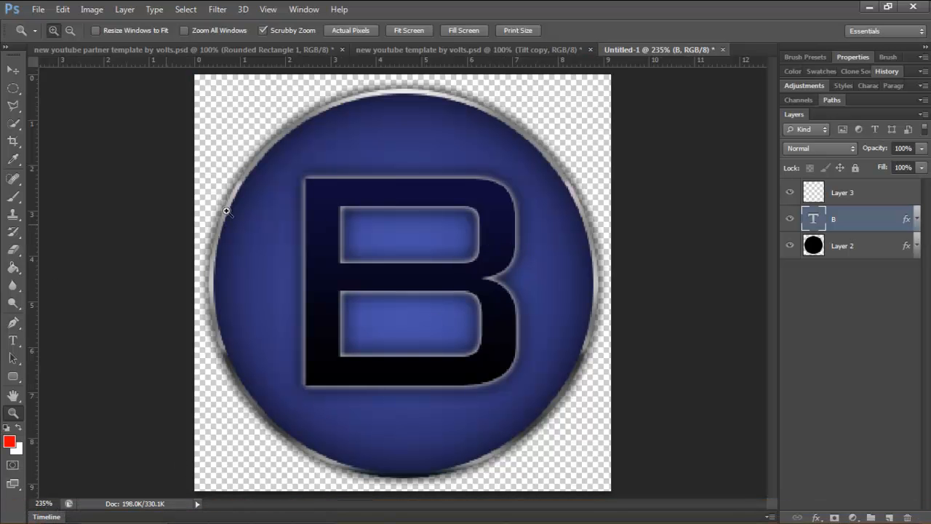
left_click(869, 7)
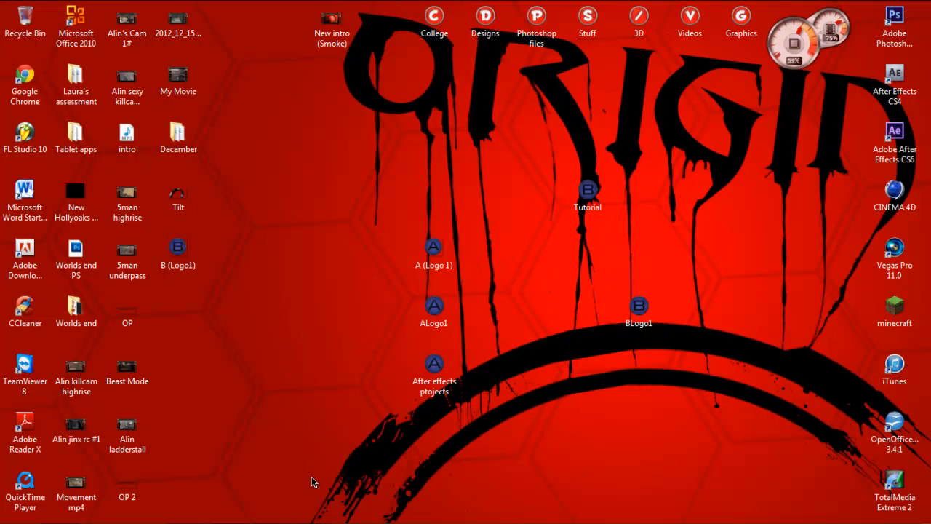
left_click_drag(312, 480, 4, 182)
left_click(324, 224)
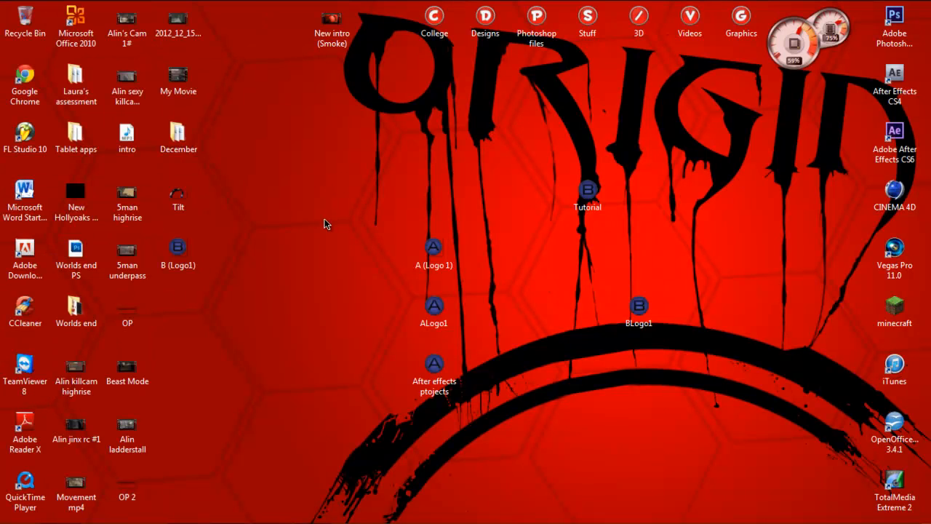